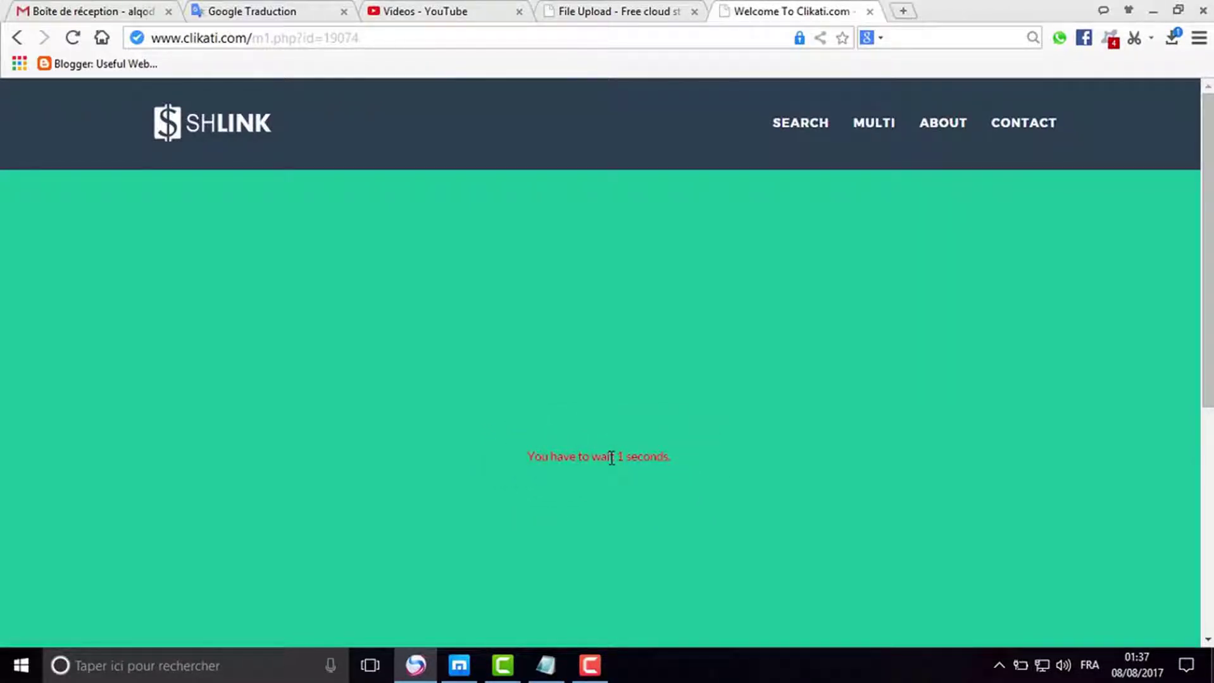
# Request the free download of KeepVid Activatione key.rar, completing the robot check to create its download link.
pyautogui.click(410, 467)
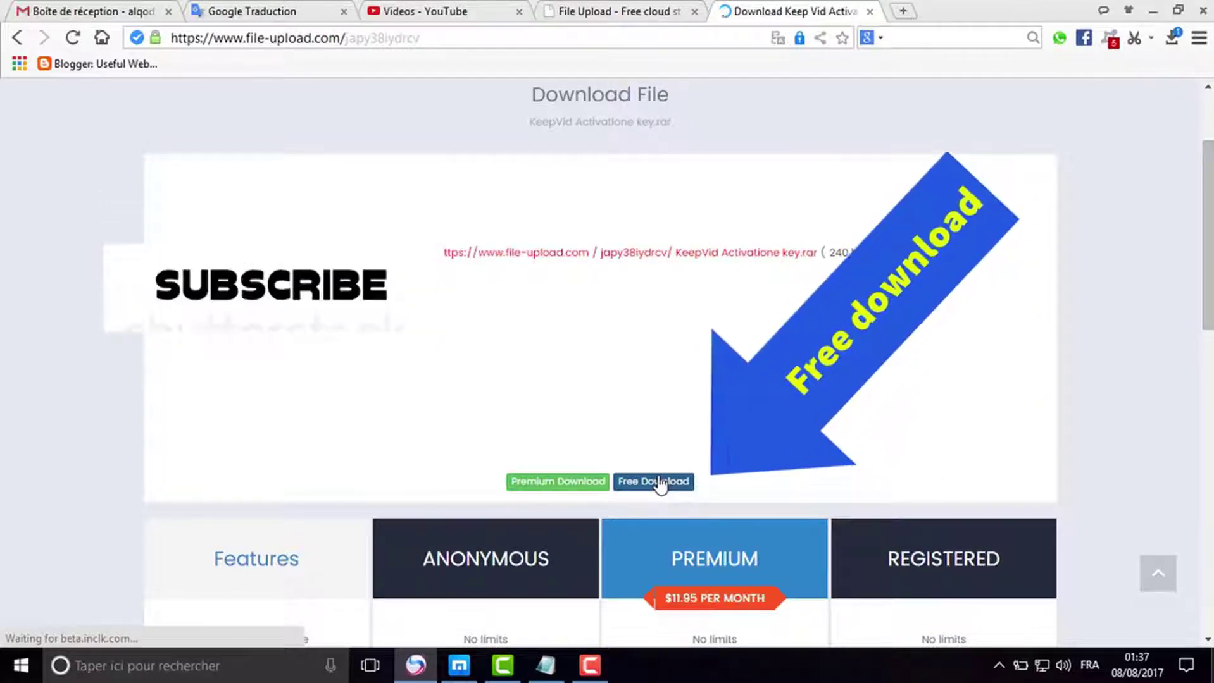
pyautogui.click(660, 482)
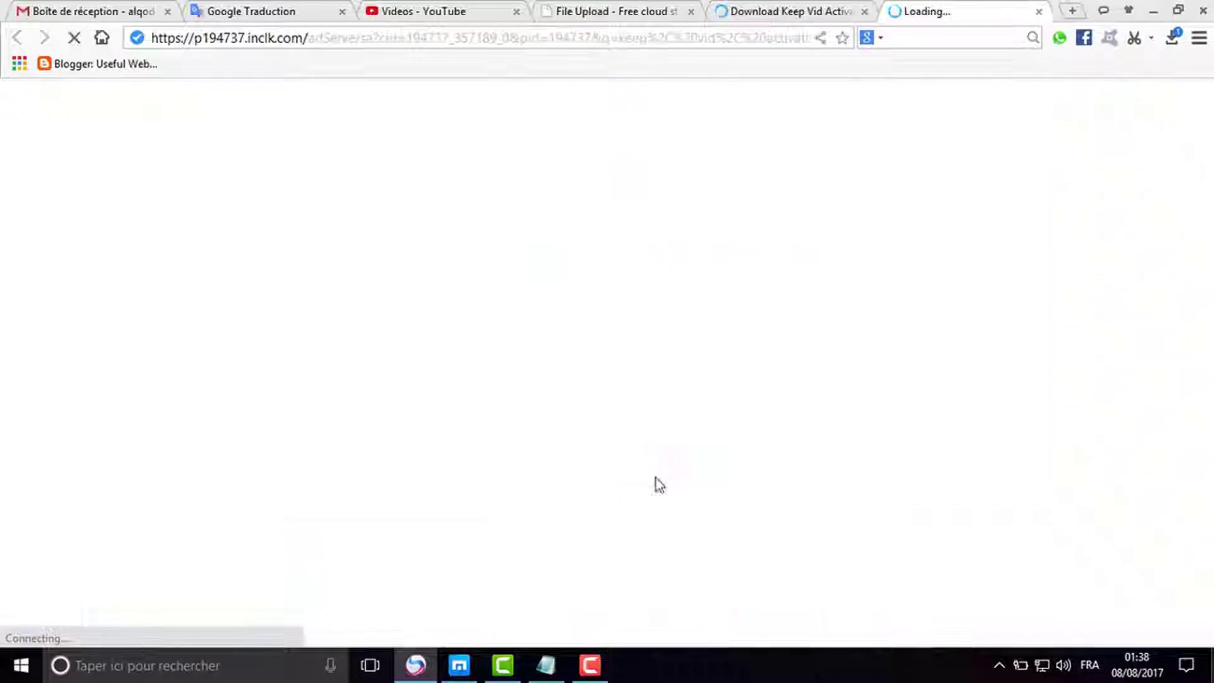
pyautogui.scroll(-8, 607, 361)
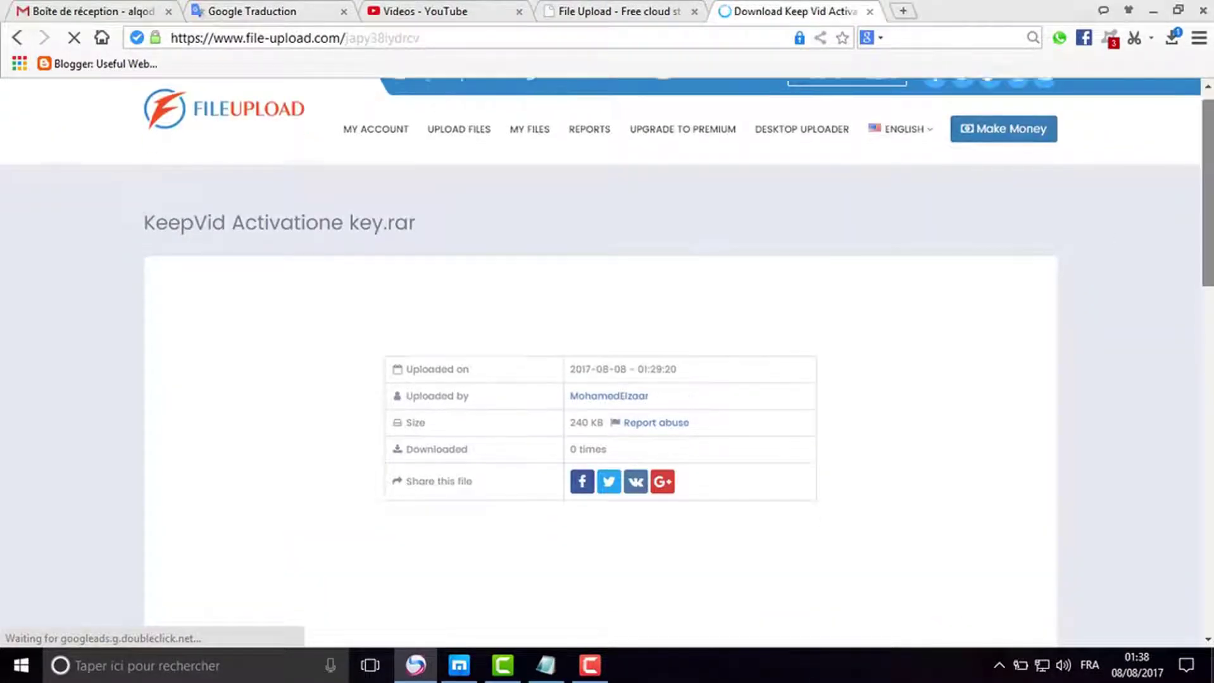
pyautogui.scroll(-3, 607, 360)
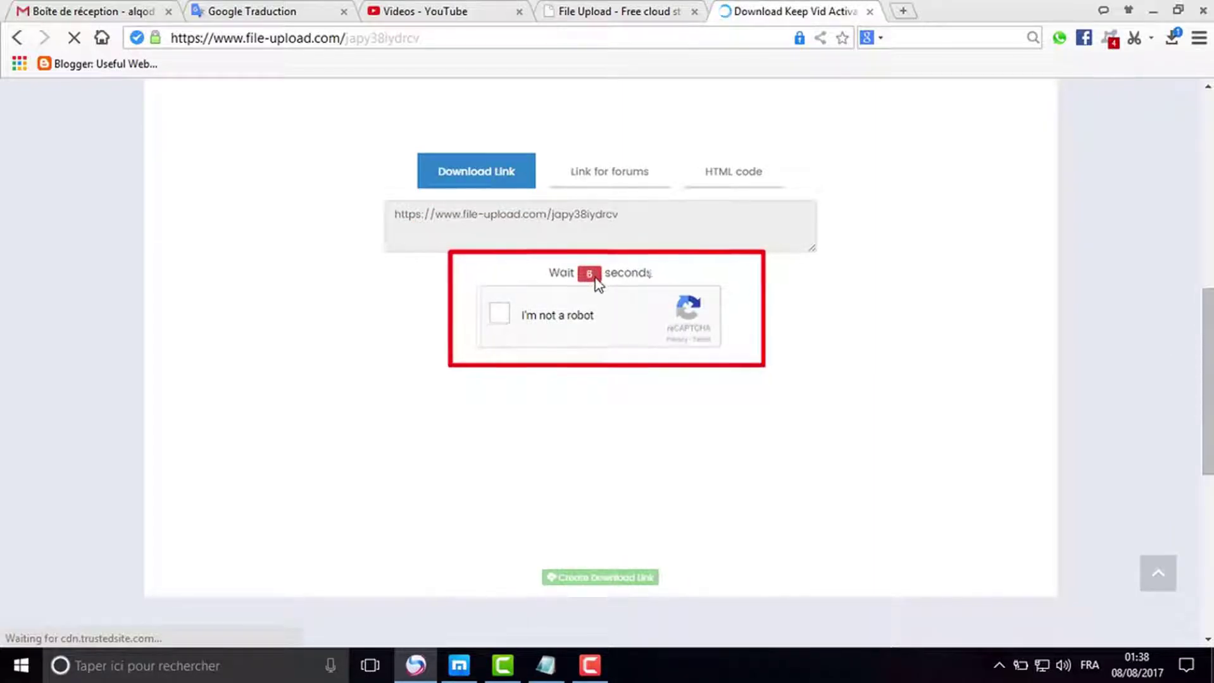
pyautogui.click(501, 316)
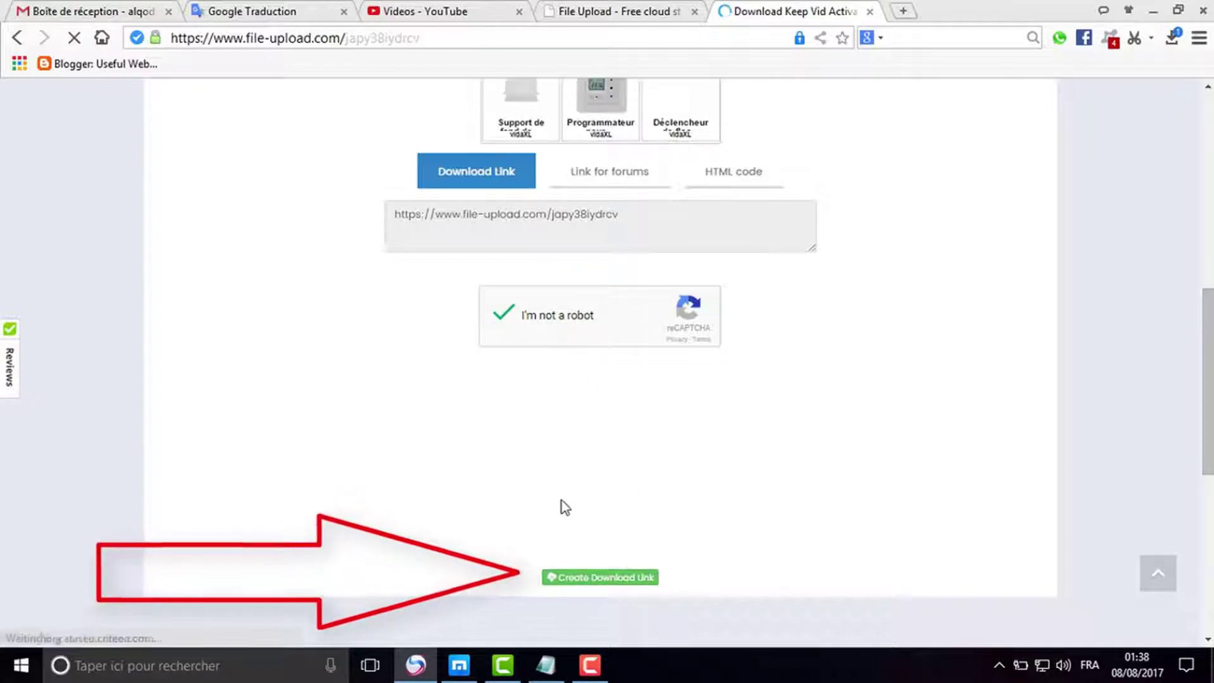
pyautogui.click(600, 581)
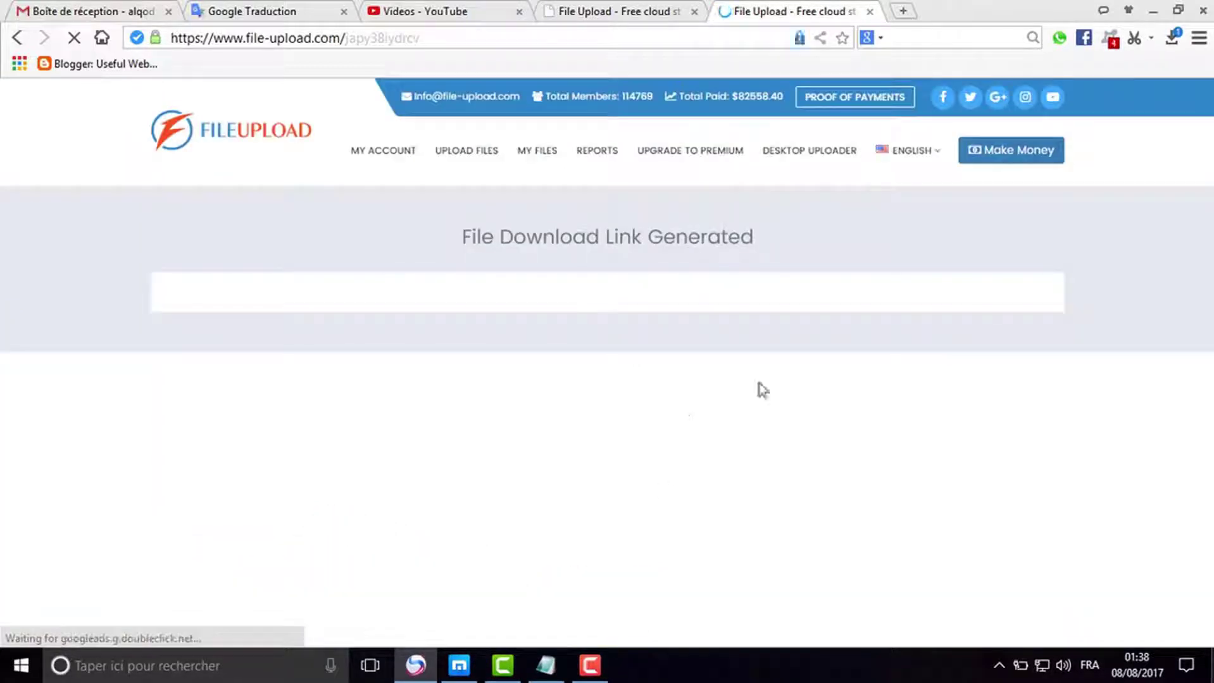
# Save KeepVid Activatione key.rar to Bureau and pause its transfer in the download manager.
pyautogui.scroll(-4, 745, 380)
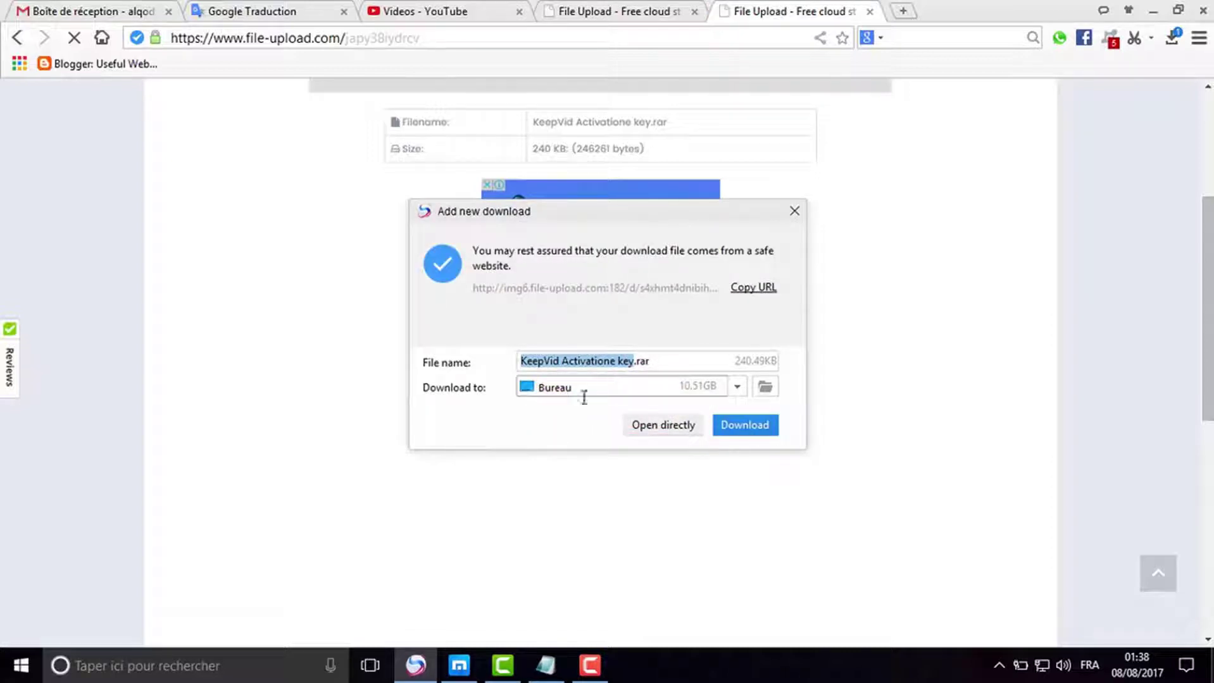
pyautogui.click(733, 426)
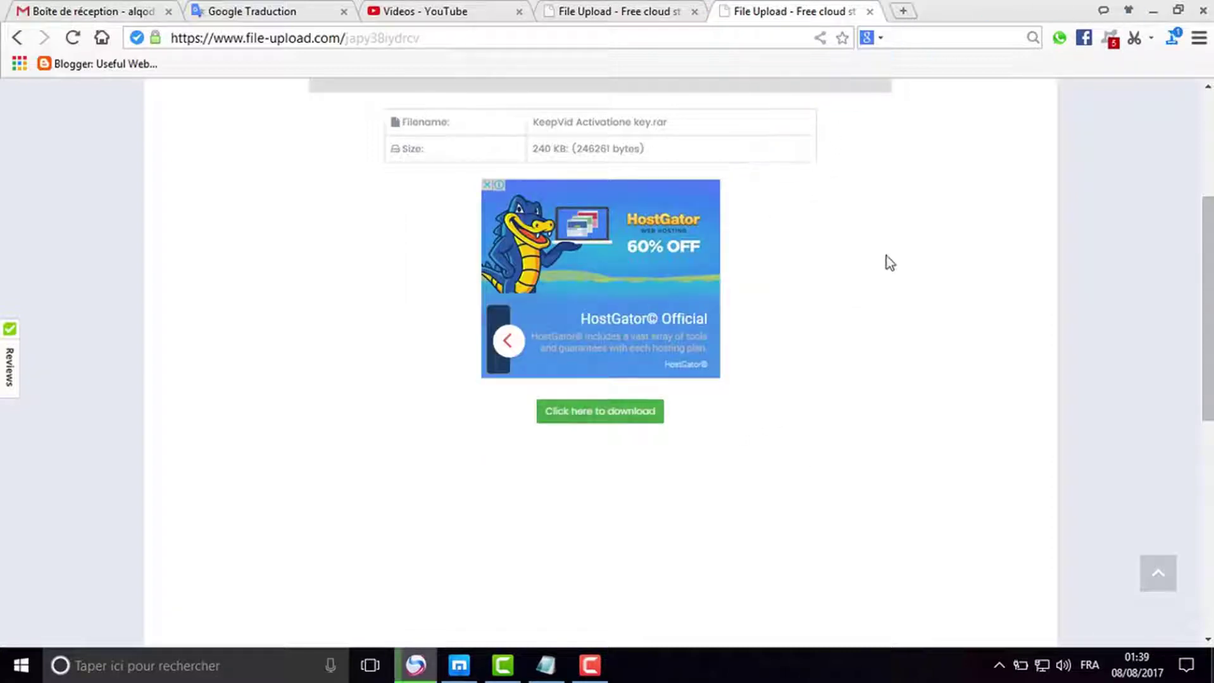
pyautogui.click(1176, 37)
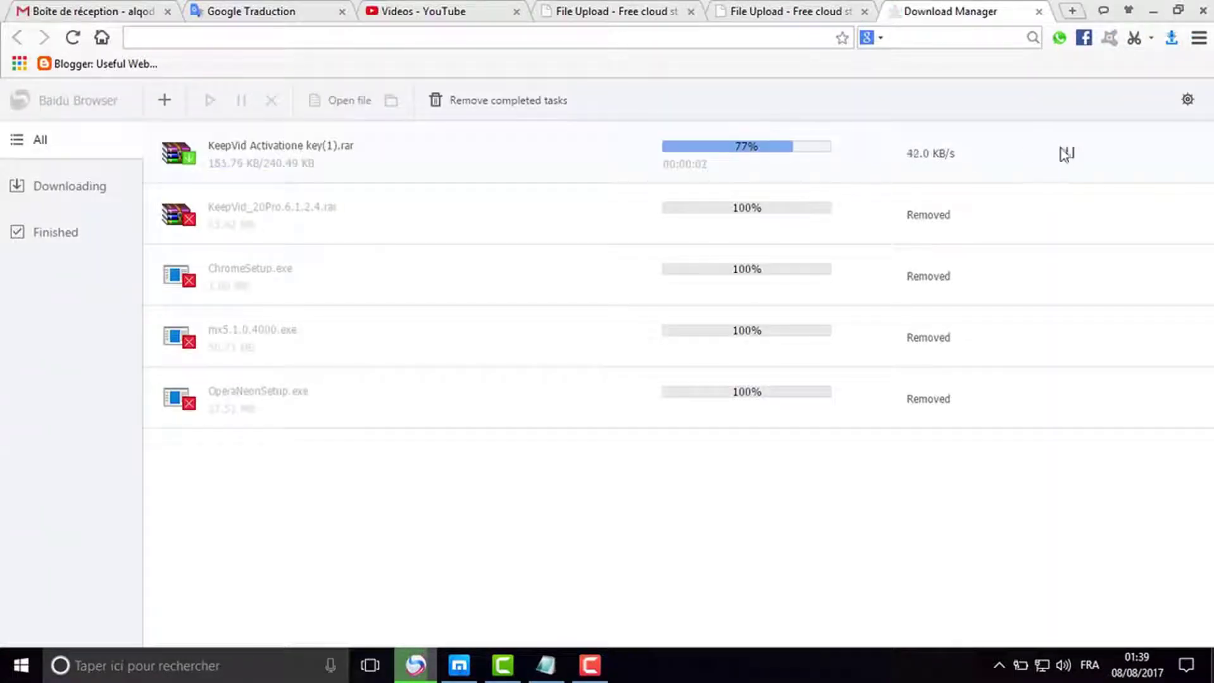
pyautogui.click(1066, 153)
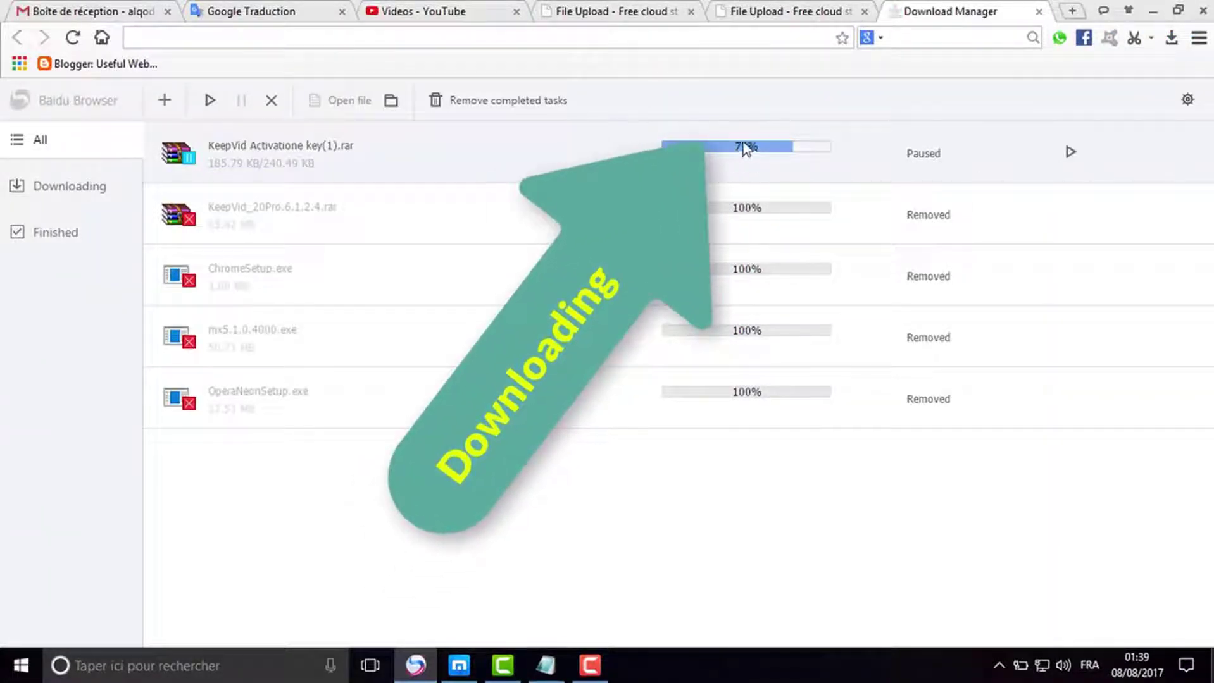
# Close the download manager and the file download page, and minimize the browser.
pyautogui.click(1038, 12)
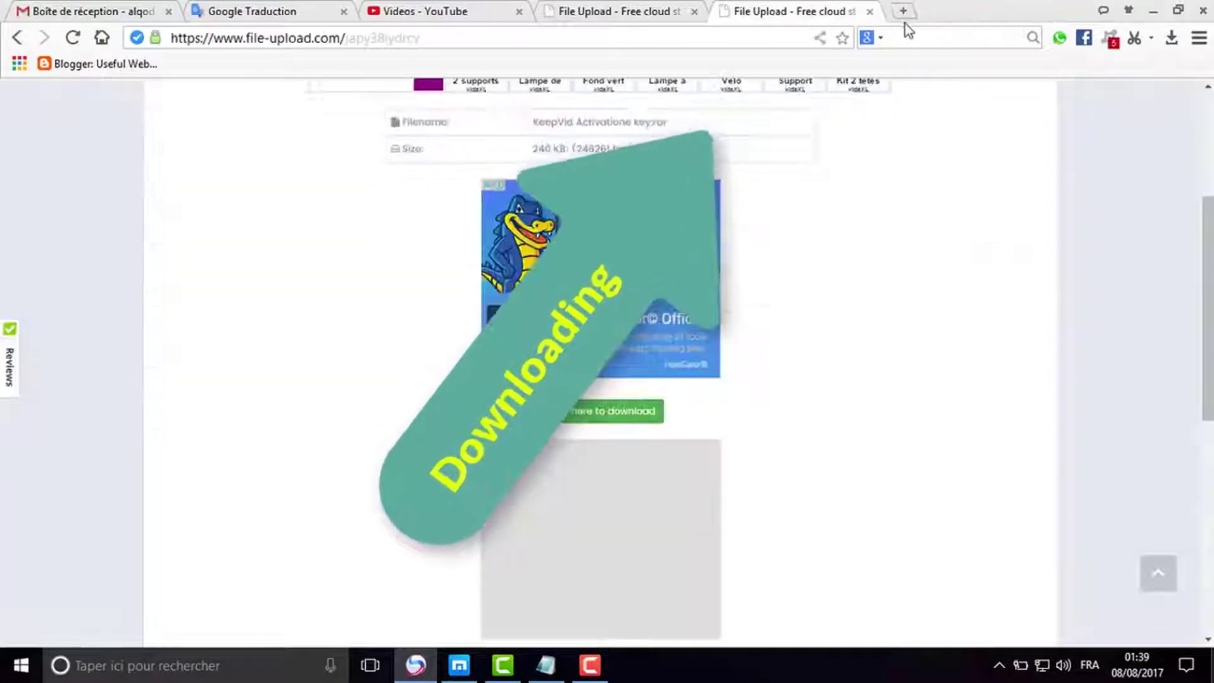
pyautogui.click(870, 12)
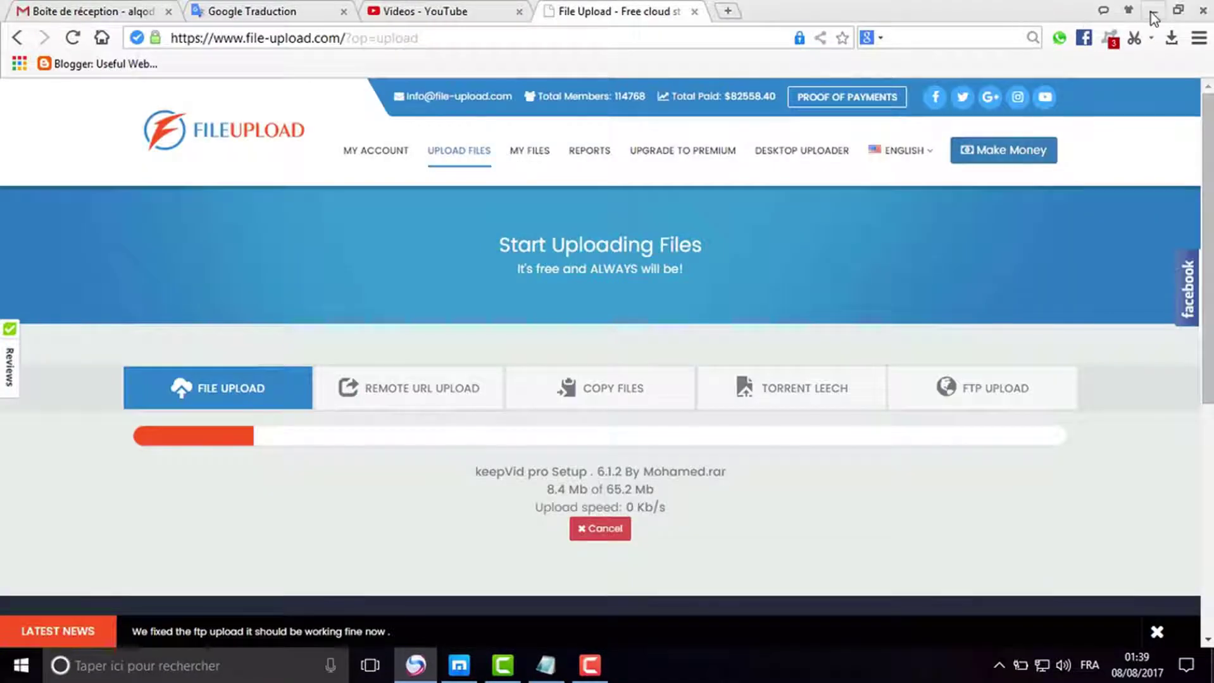
pyautogui.click(1152, 11)
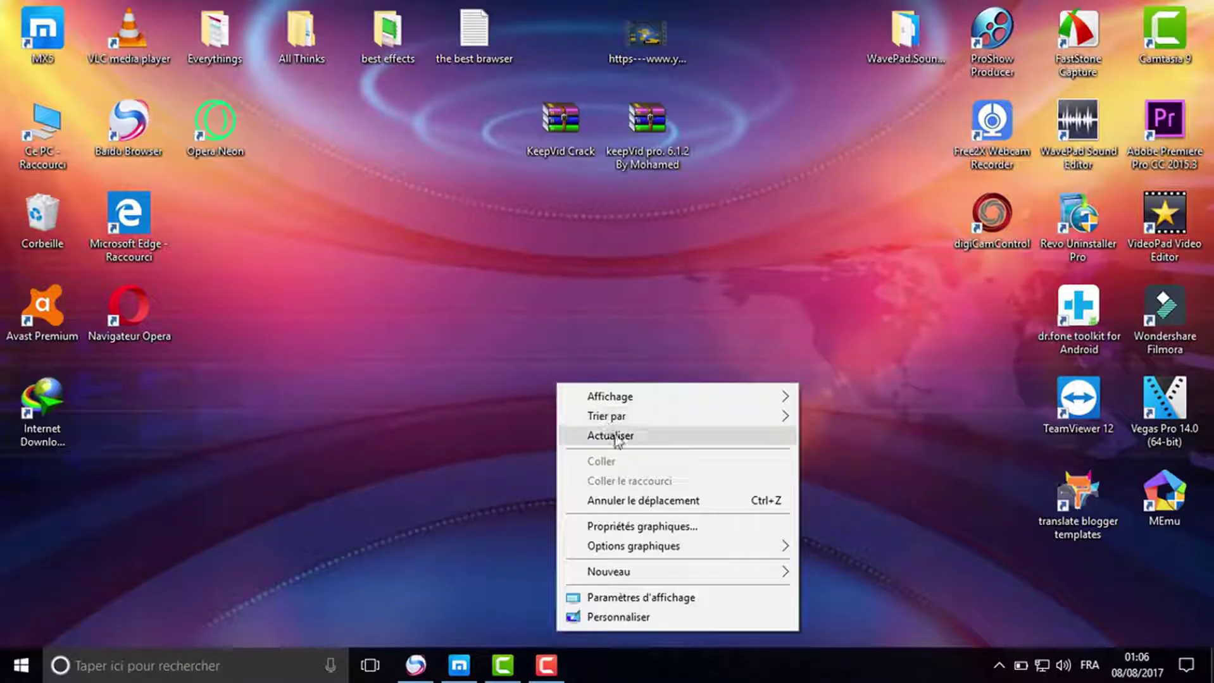
pyautogui.click(618, 434)
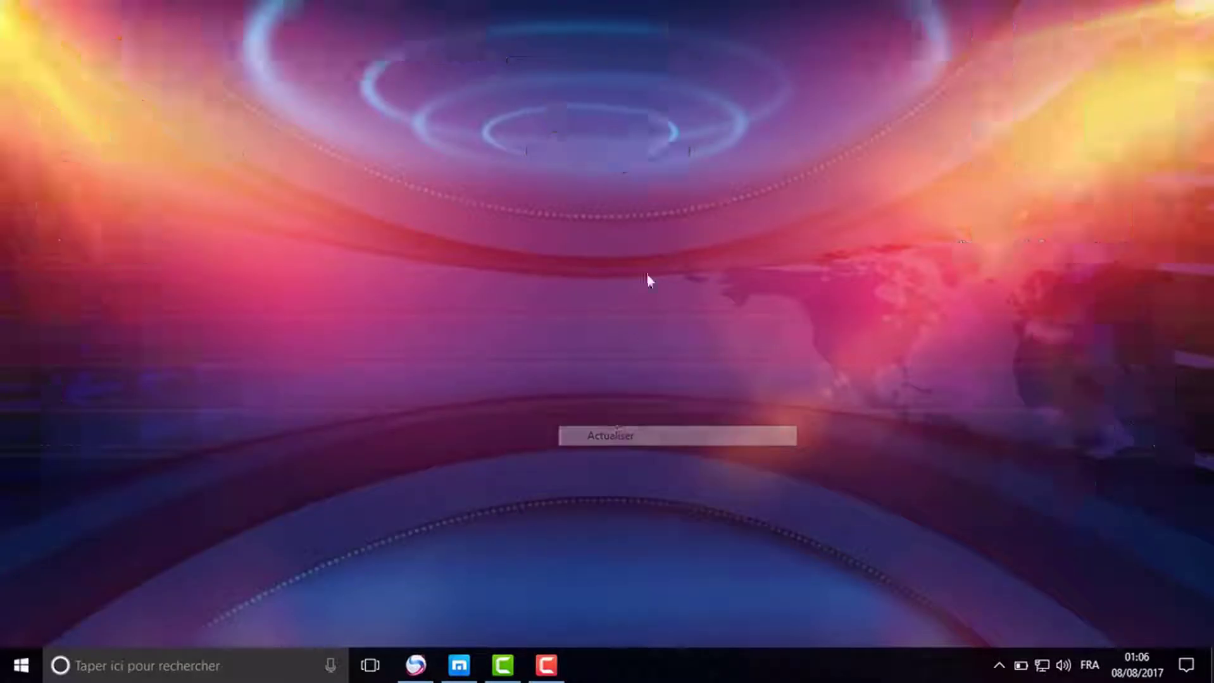
pyautogui.rightClick(544, 319)
pyautogui.click(607, 372)
# Move the keepVid pro. 6.1.2 archive to an empty area of the desktop and extract it in place.
pyautogui.moveTo(639, 120); pyautogui.dragTo(632, 304)
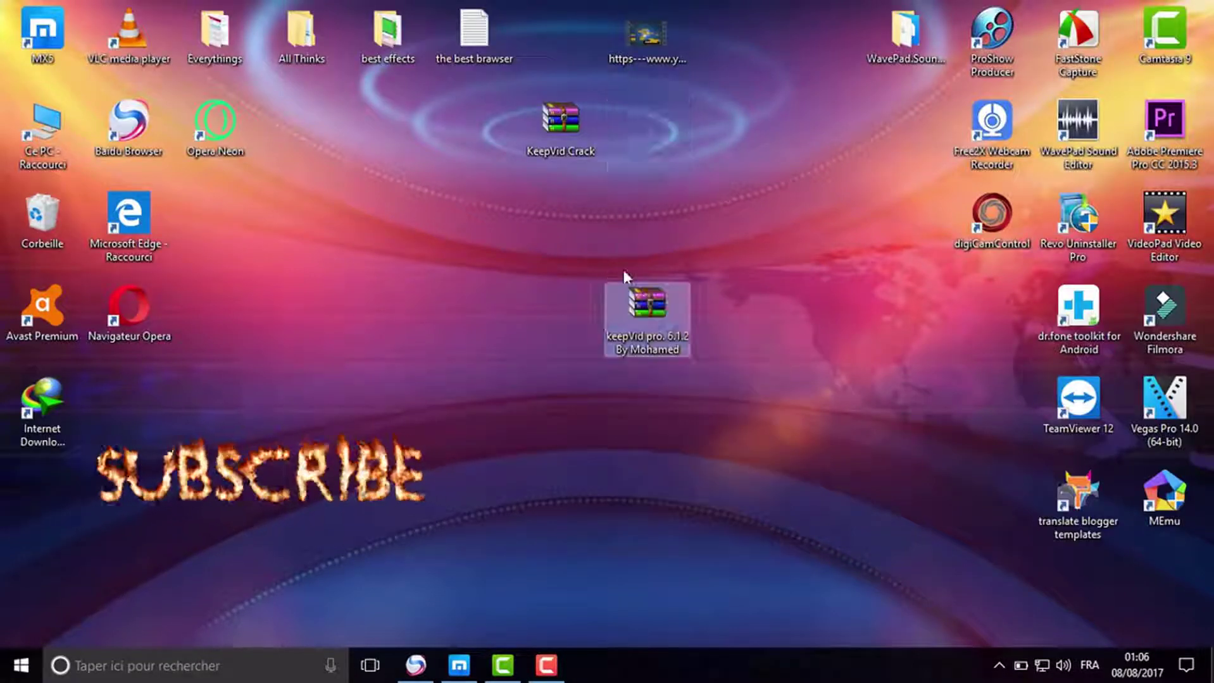
pyautogui.moveTo(708, 261); pyautogui.dragTo(569, 421)
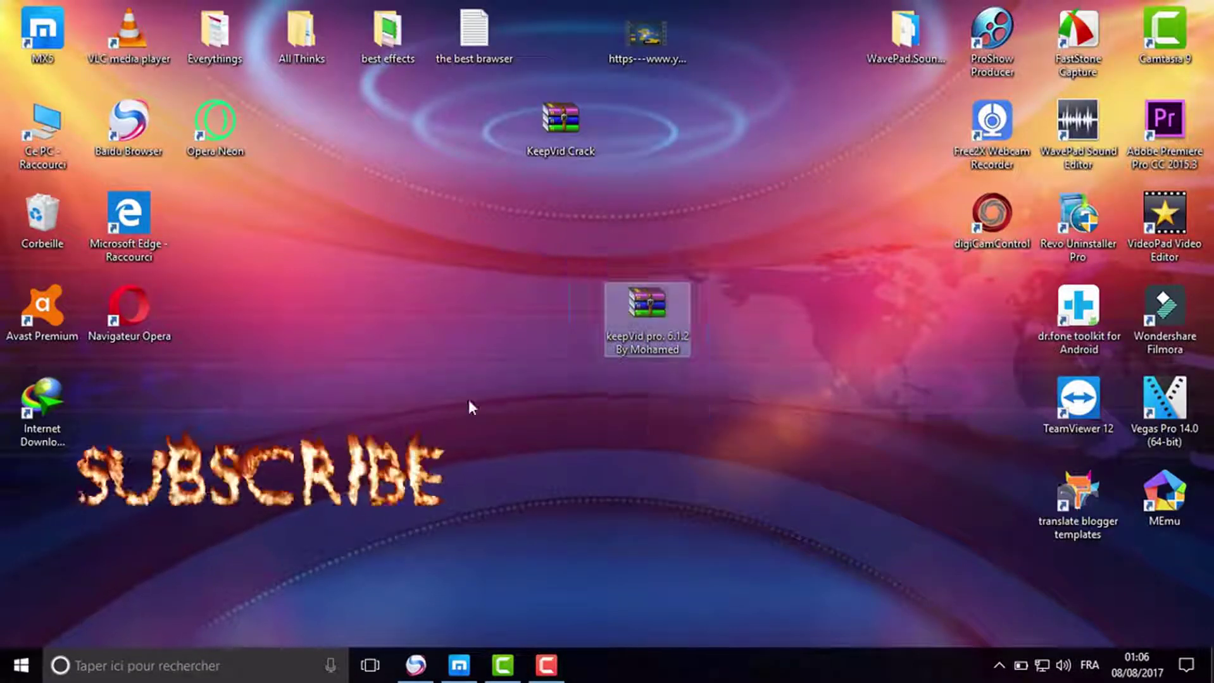
pyautogui.rightClick(630, 313)
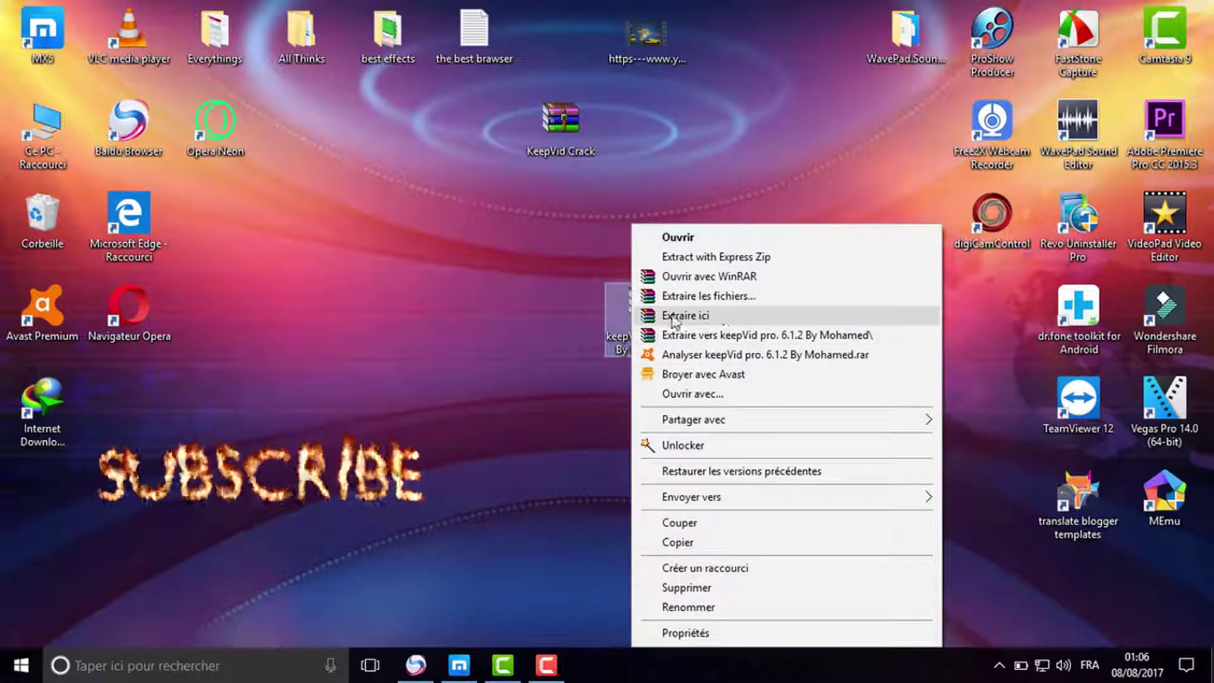
pyautogui.click(707, 315)
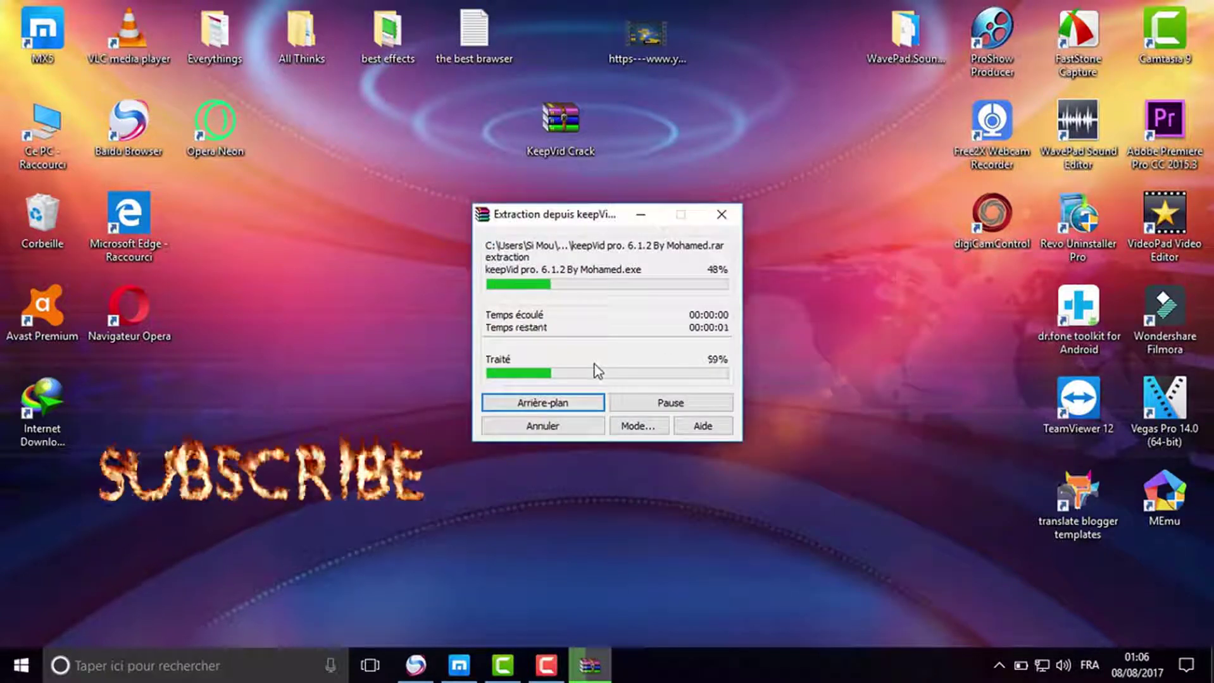
# Place the extracted KeepVid Pro installer mid-desktop, move its archive below the Internet Download shortcut, and refresh the desktop.
pyautogui.moveTo(42, 497); pyautogui.dragTo(541, 330)
pyautogui.moveTo(643, 321); pyautogui.dragTo(358, 487)
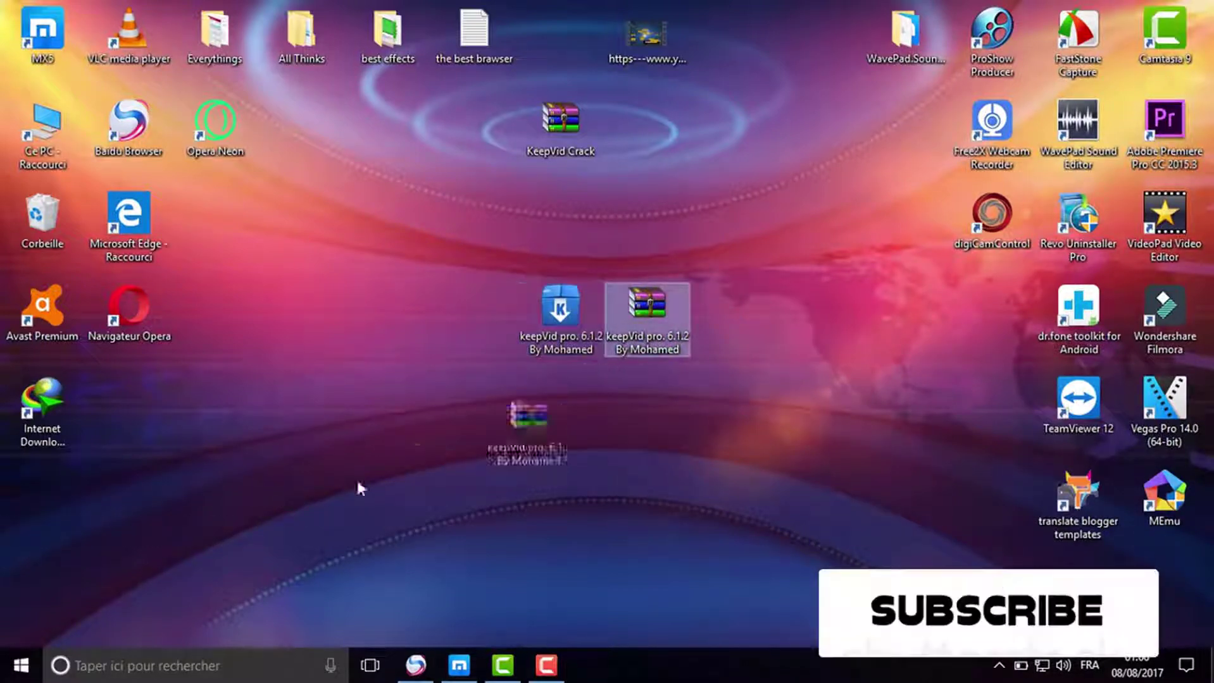
pyautogui.moveTo(84, 485); pyautogui.dragTo(85, 486)
pyautogui.click(598, 289)
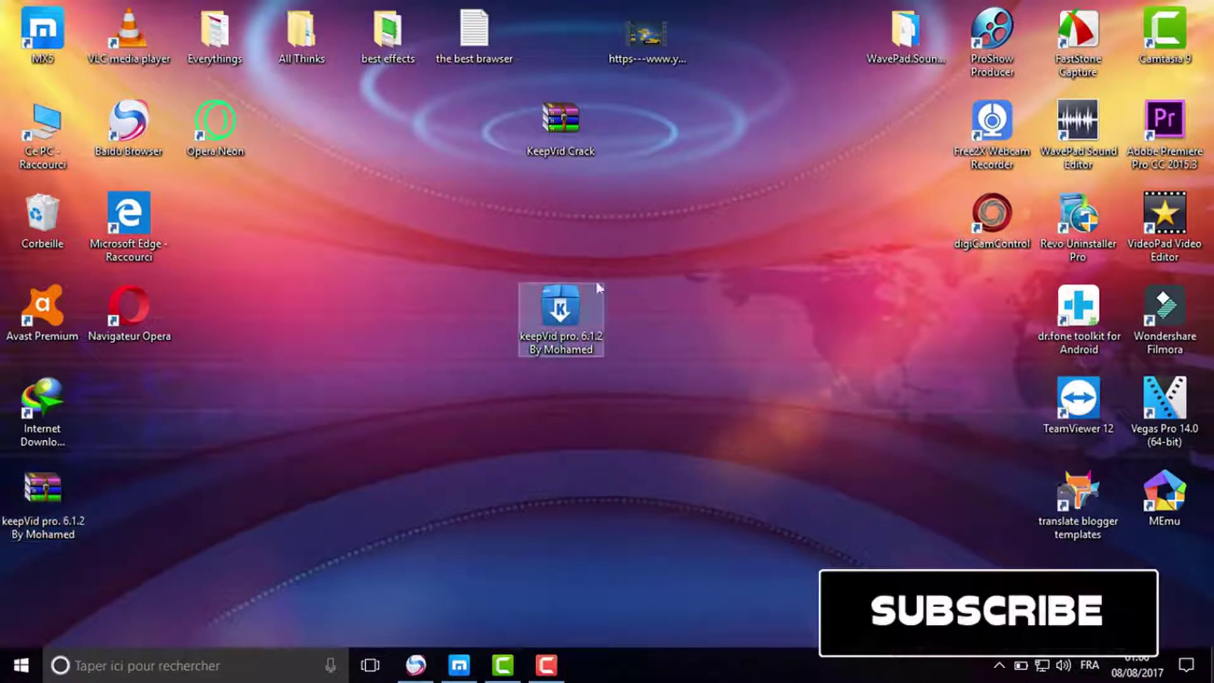
pyautogui.rightClick(558, 315)
pyautogui.click(618, 370)
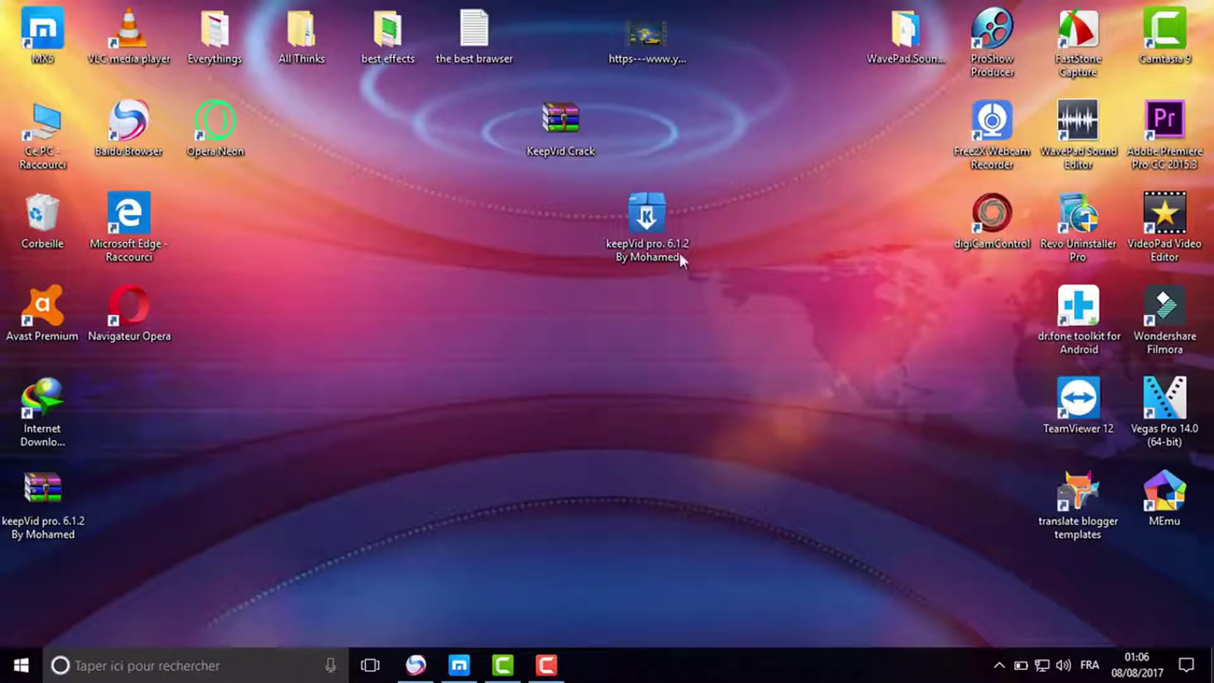
# Run the KeepVid Pro 6.1.2 installer and choose English as the setup language.
pyautogui.moveTo(643, 225)
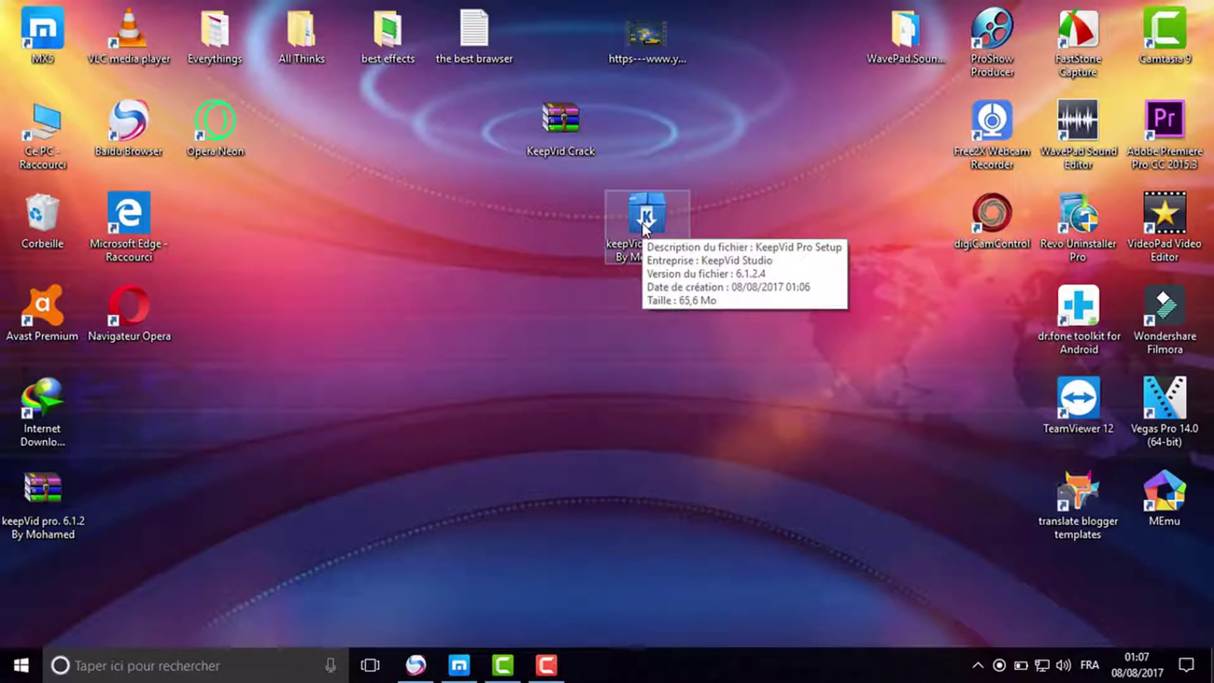
pyautogui.doubleClick(644, 227)
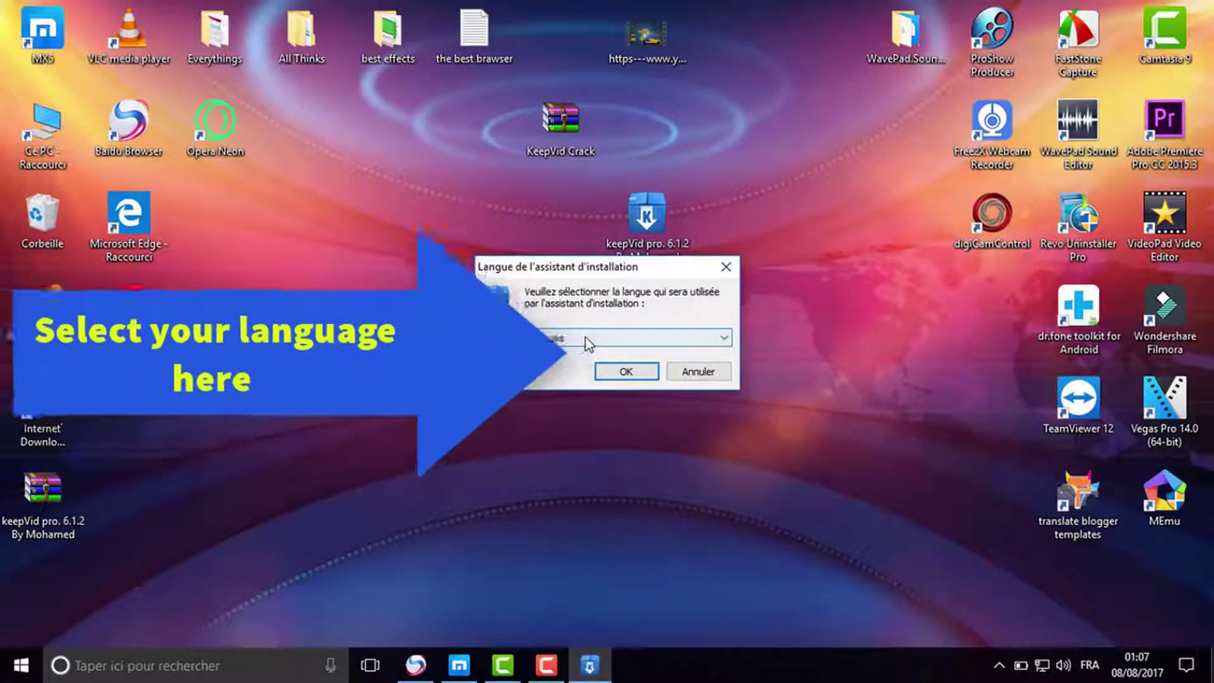
pyautogui.click(589, 338)
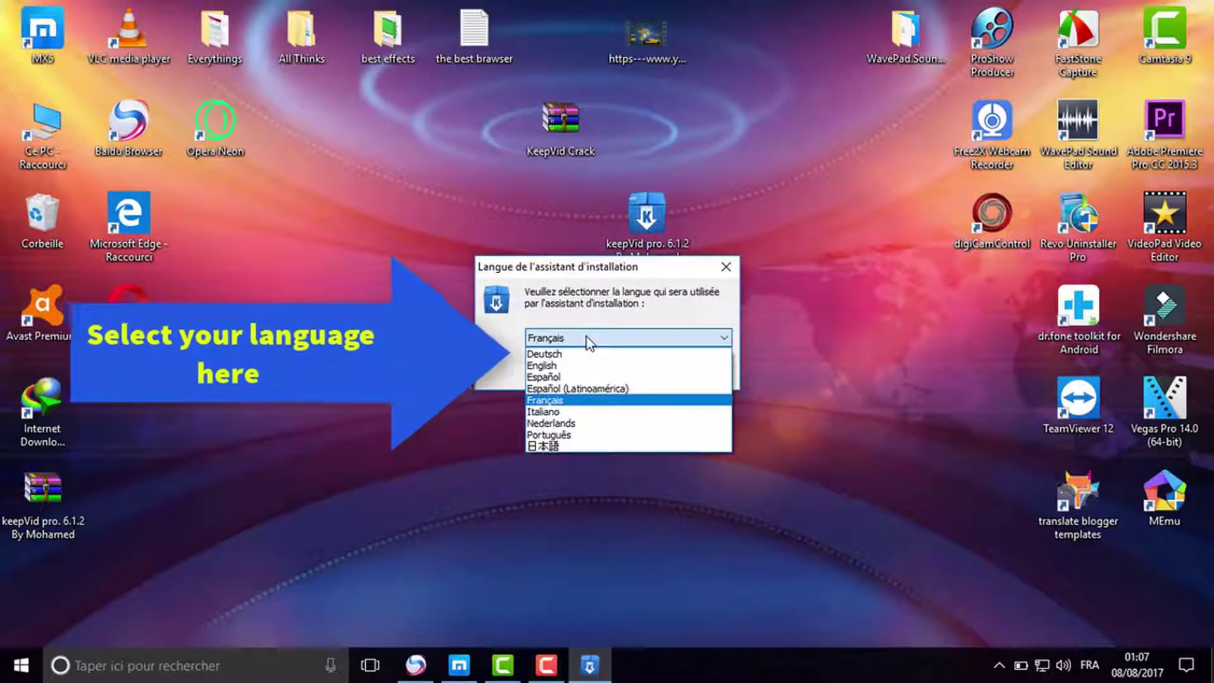
pyautogui.click(551, 366)
pyautogui.click(625, 372)
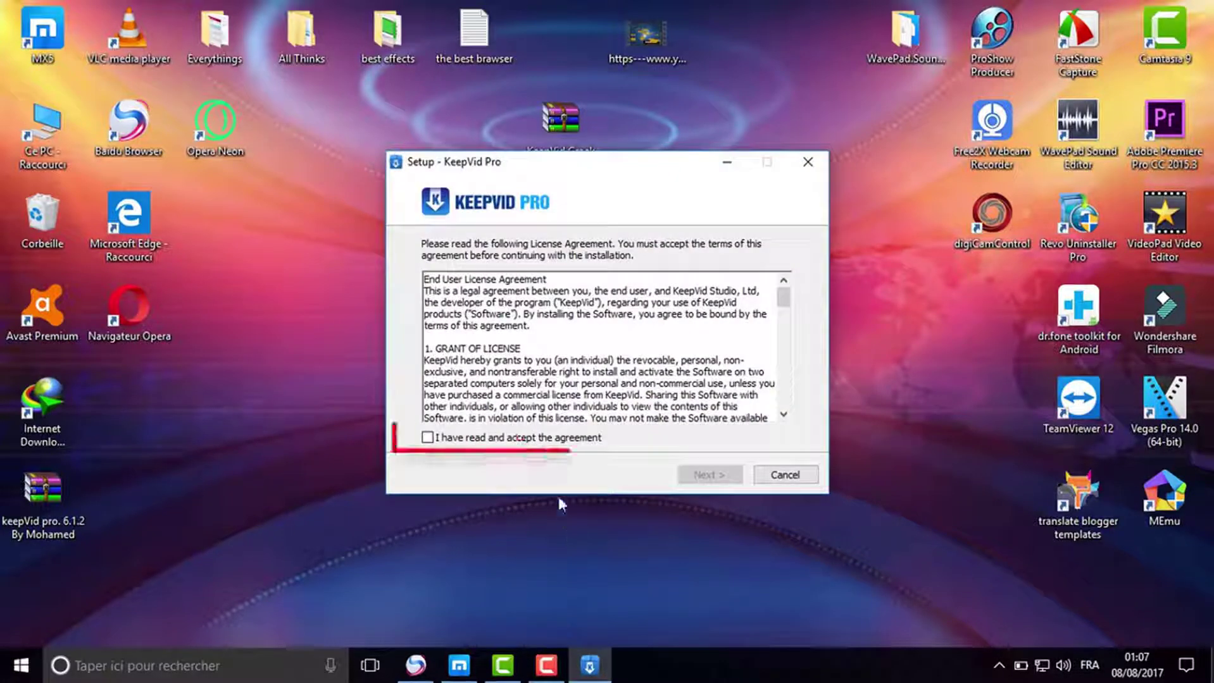
# Accept the license agreement, install KeepVid Pro in the default folder with the Video Download Plugin, and launch it.
pyautogui.click(442, 438)
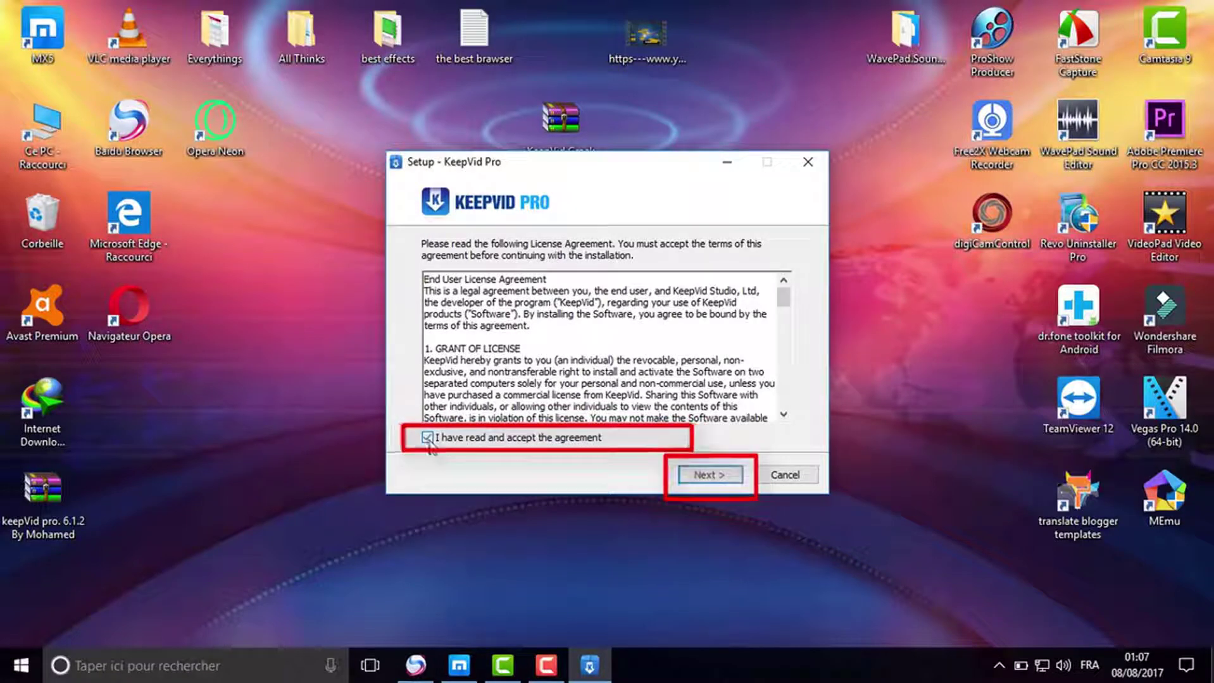
pyautogui.click(699, 476)
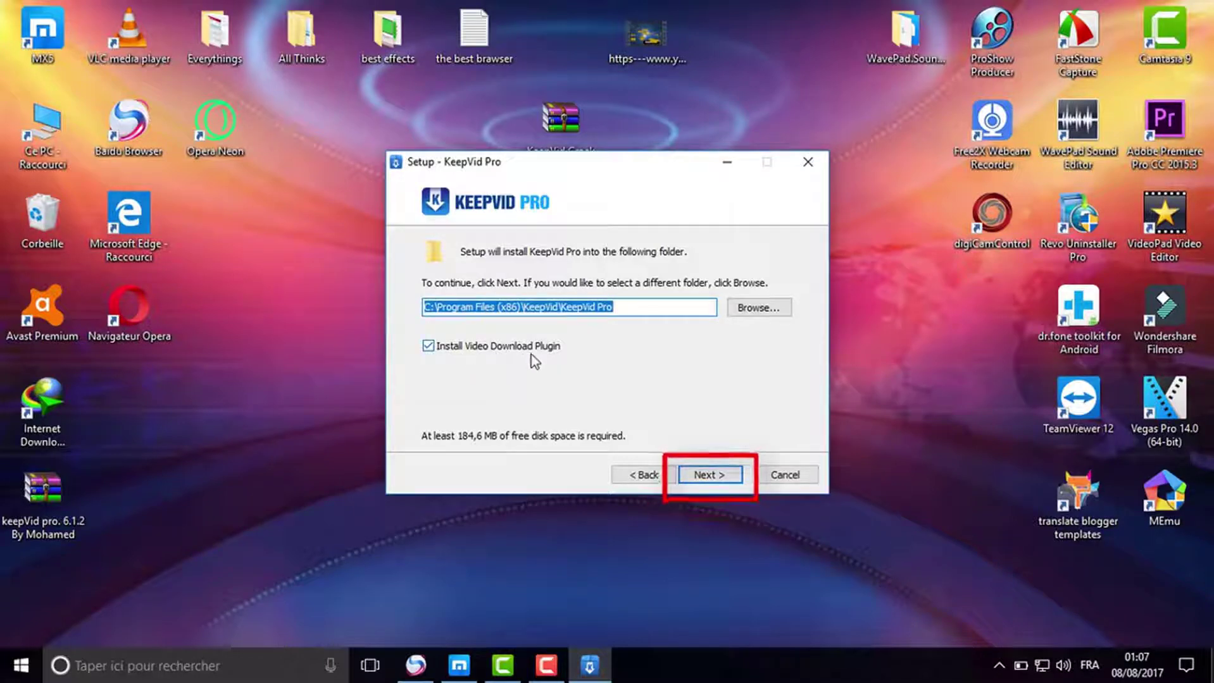
pyautogui.click(706, 477)
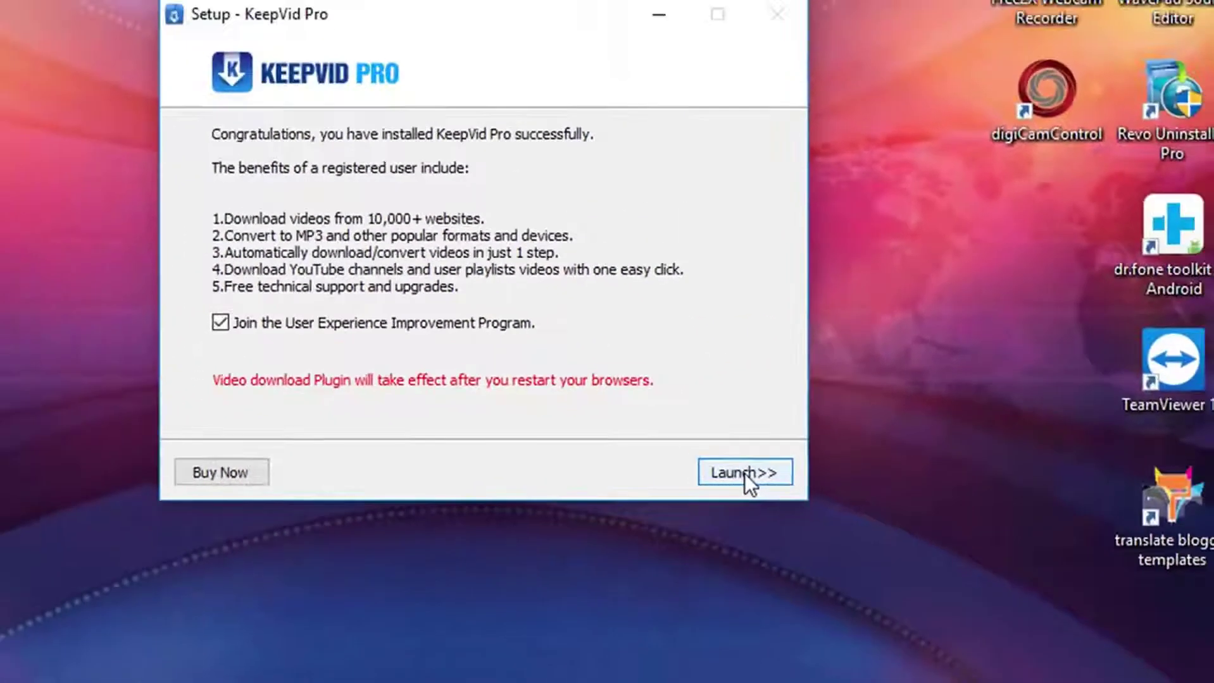
pyautogui.click(1105, 480)
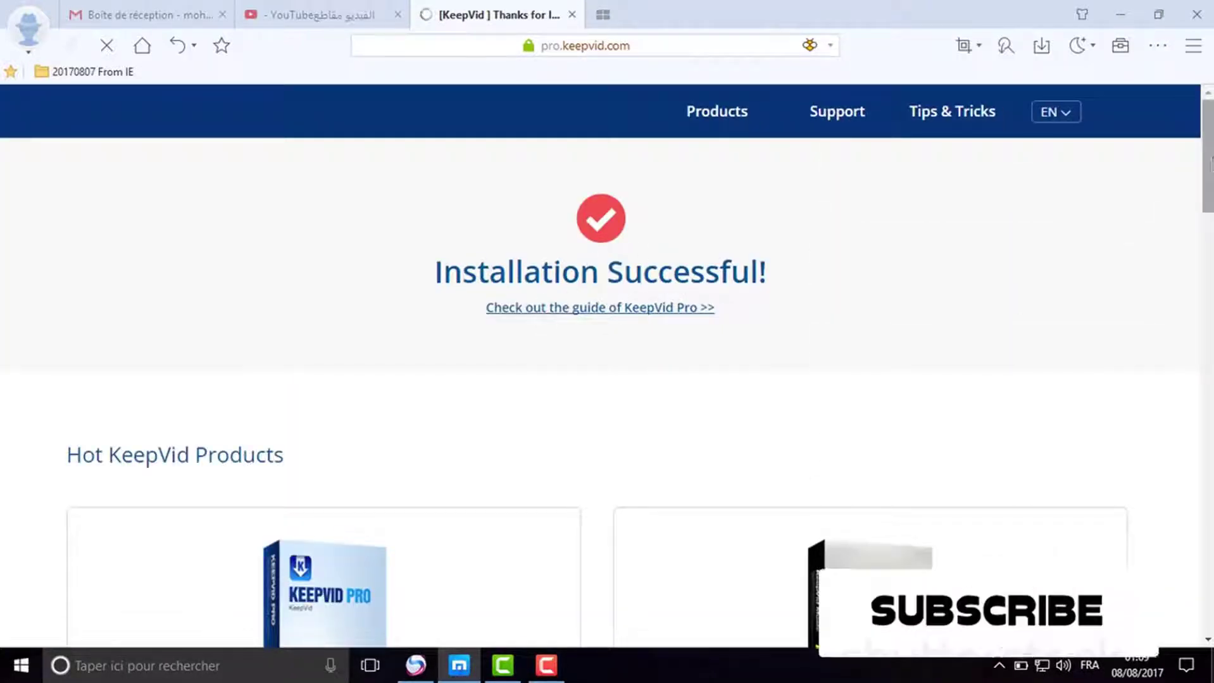
# Examine the KeepVid Pro offer and its price on the installation confirmation web page.
pyautogui.scroll(-5, 608, 367)
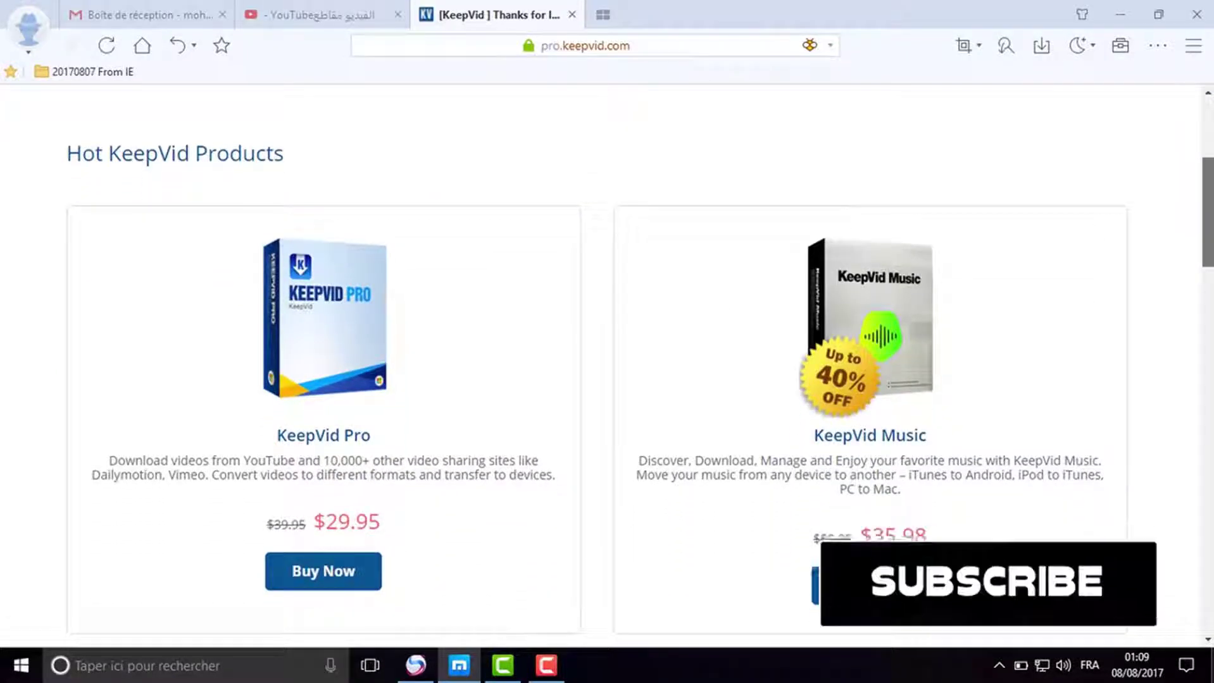
pyautogui.scroll(-1, 639, 371)
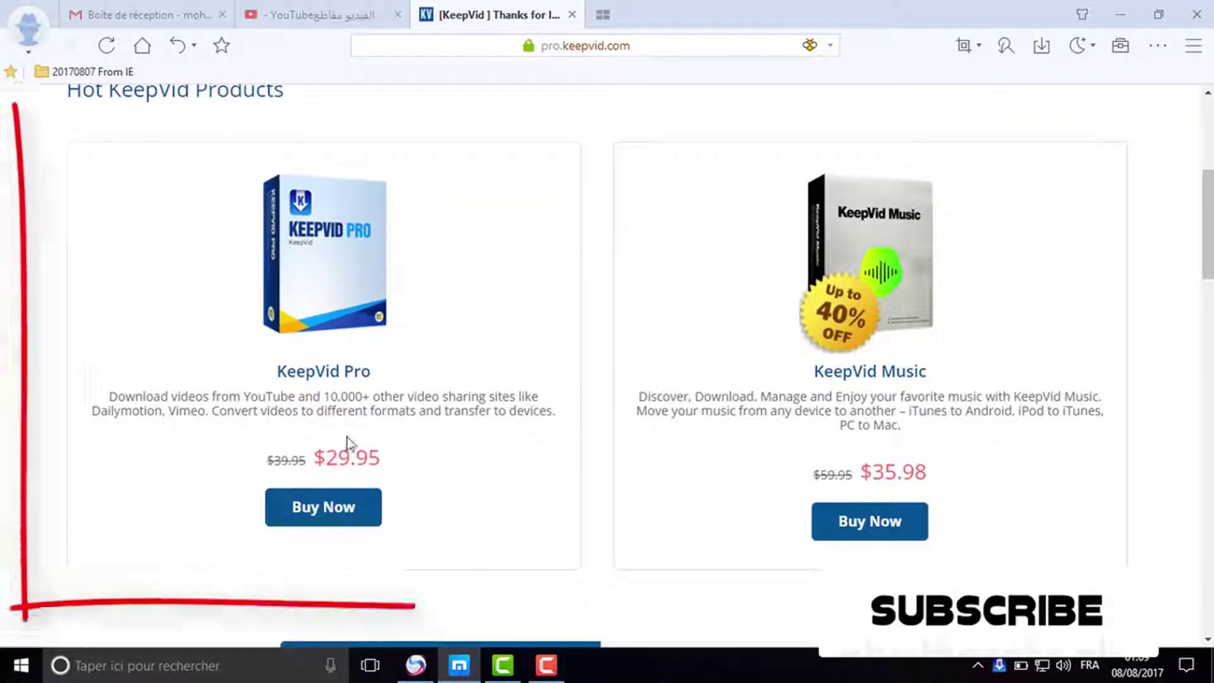
pyautogui.moveTo(324, 455); pyautogui.dragTo(387, 455)
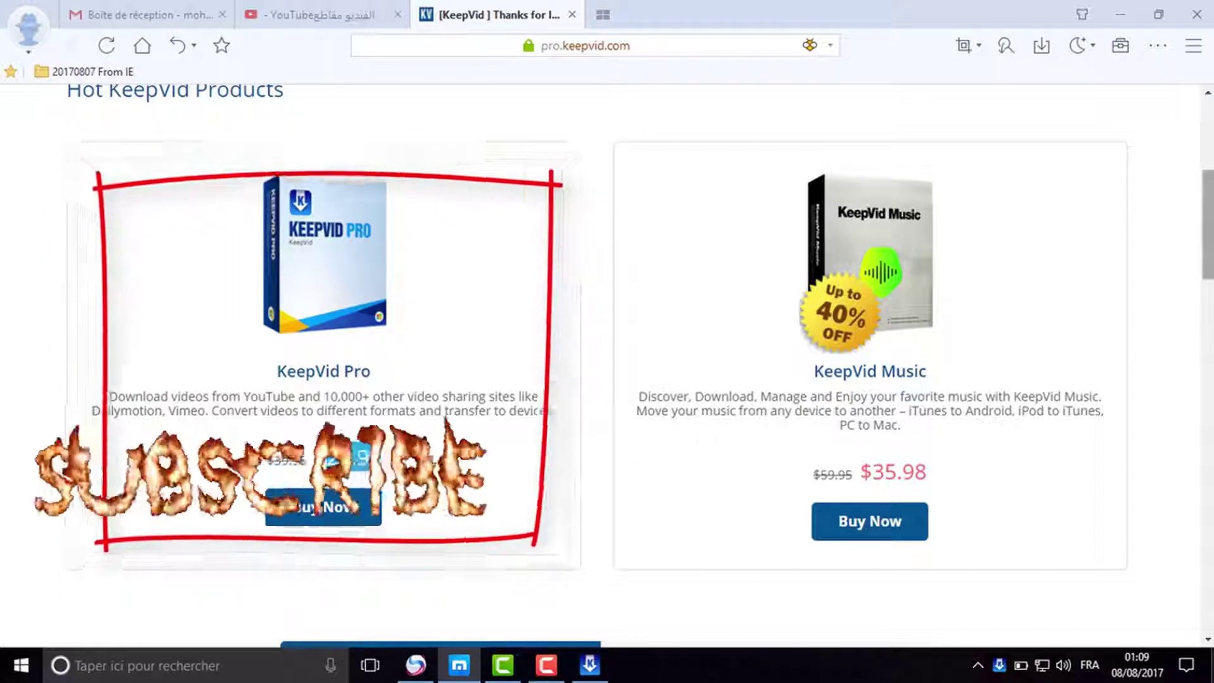
pyautogui.scroll(-4, 922, 396)
pyautogui.scroll(6, 922, 397)
pyautogui.scroll(4, 608, 367)
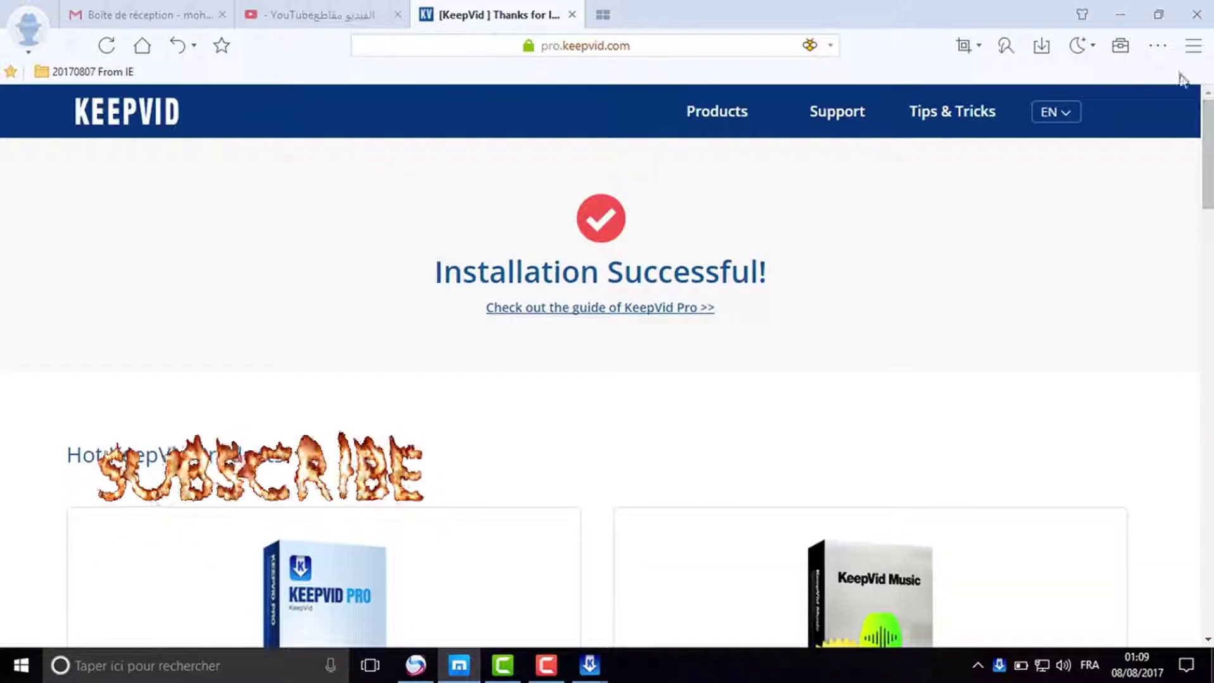
# Minimize the browser and dismiss KeepVid Pro's new-version prompt without updating.
pyautogui.click(1117, 19)
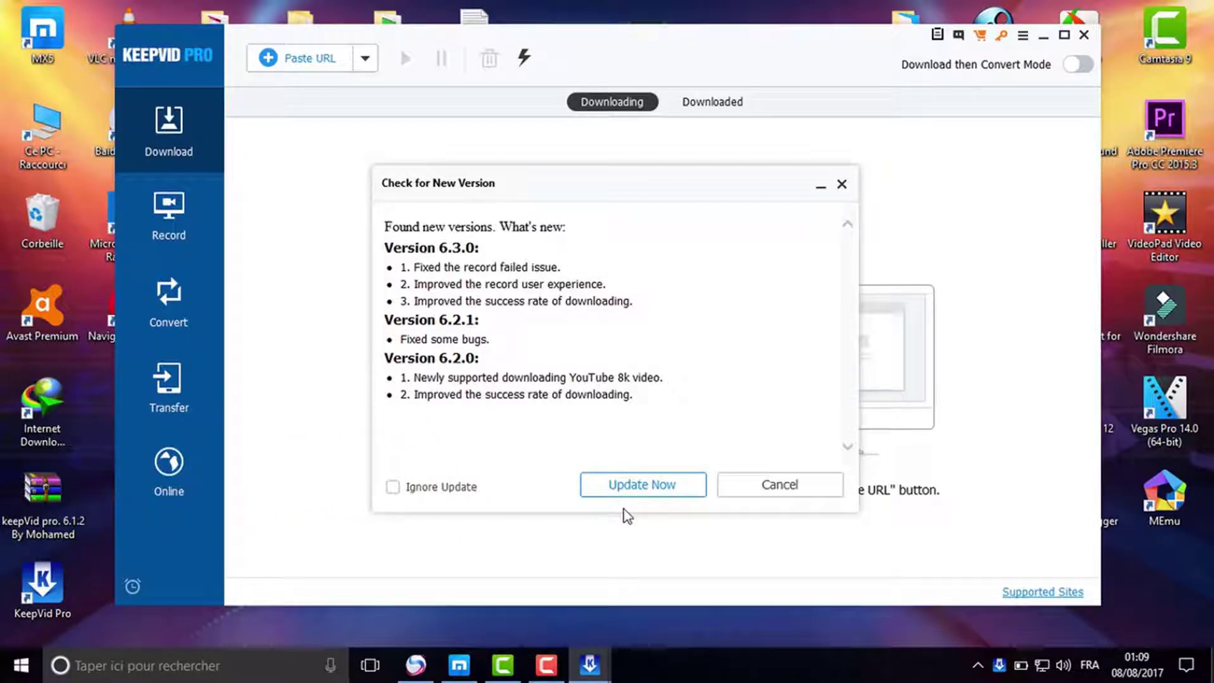
pyautogui.click(839, 186)
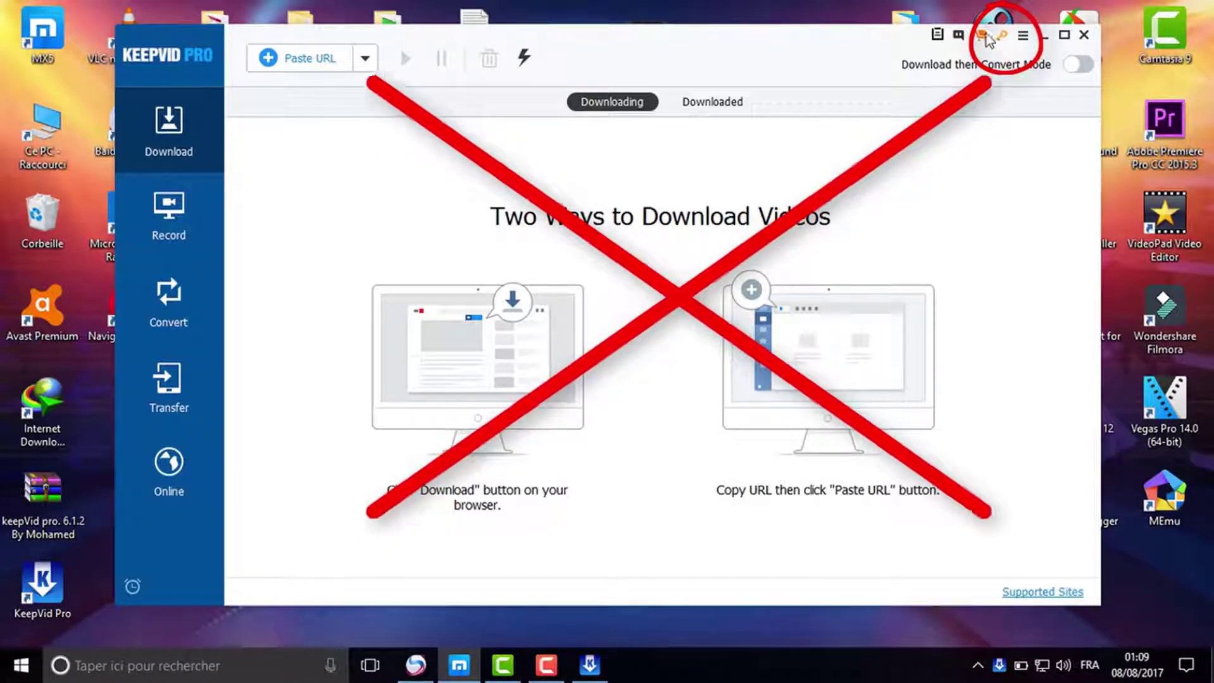
# Close KeepVid Pro and refresh the desktop.
pyautogui.click(1083, 36)
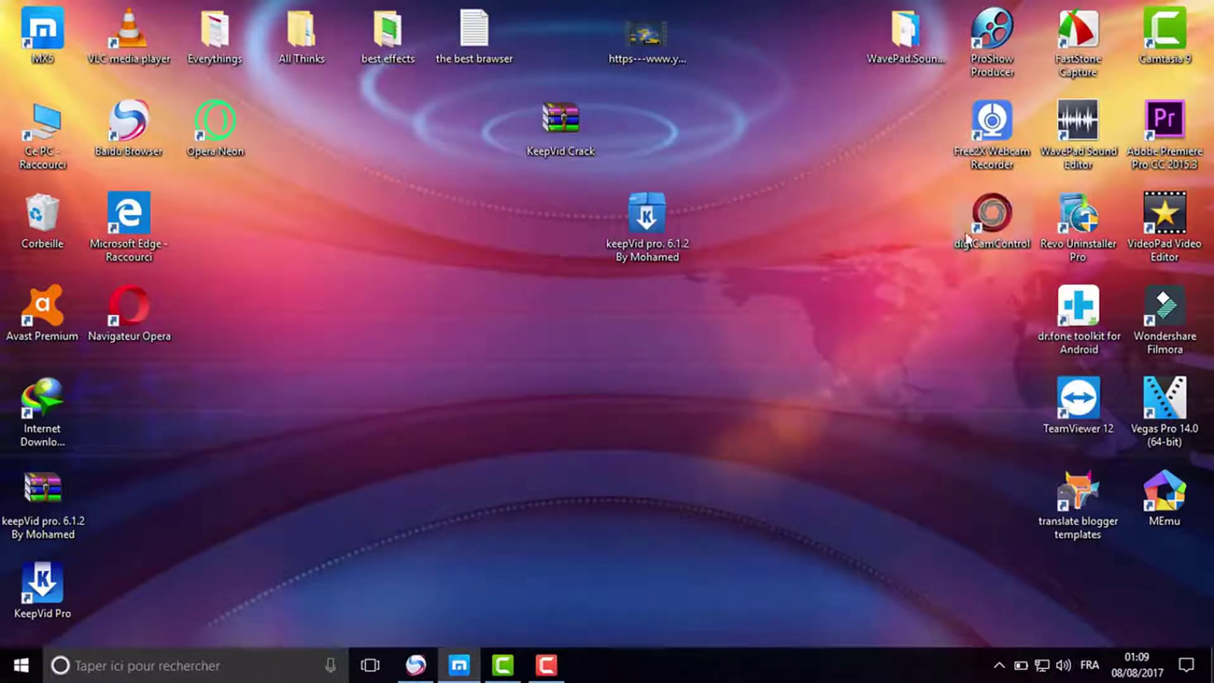
pyautogui.click(534, 340)
pyautogui.rightClick(531, 330)
pyautogui.click(582, 385)
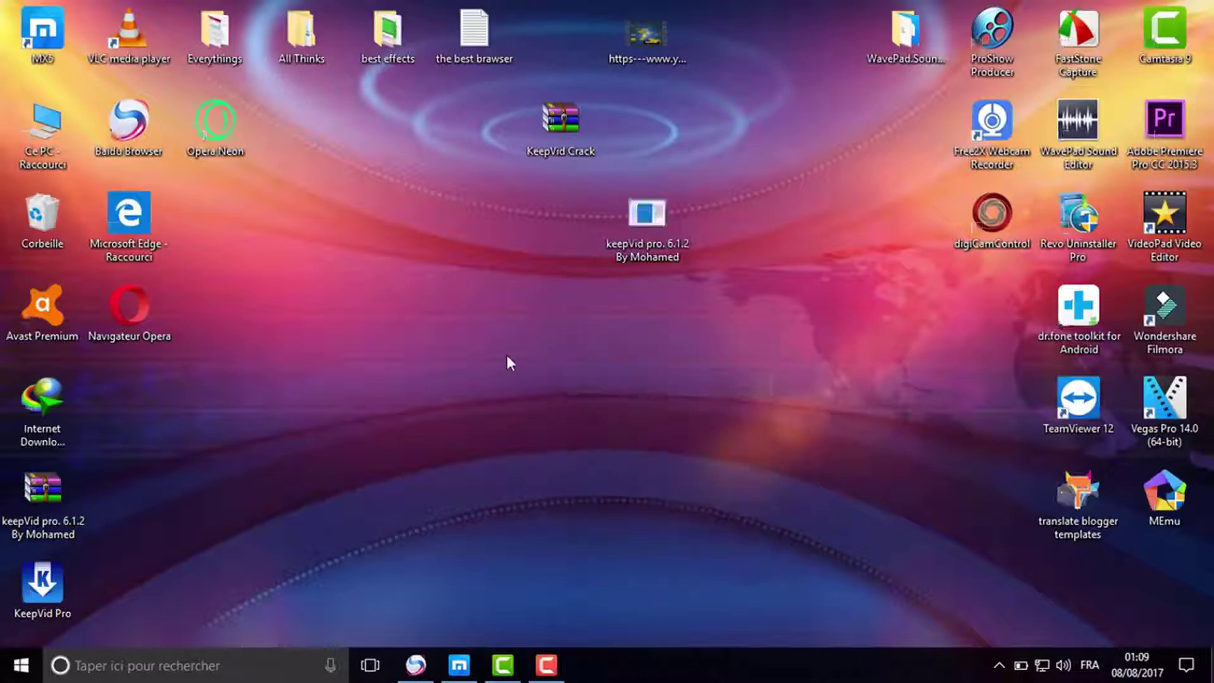
pyautogui.rightClick(506, 355)
pyautogui.click(575, 416)
# Rearrange the desktop so the KeepVid Pro shortcut sits mid-screen and the keepVid pro. 6.1.2 installer takes its former place.
pyautogui.moveTo(645, 248); pyautogui.dragTo(545, 336)
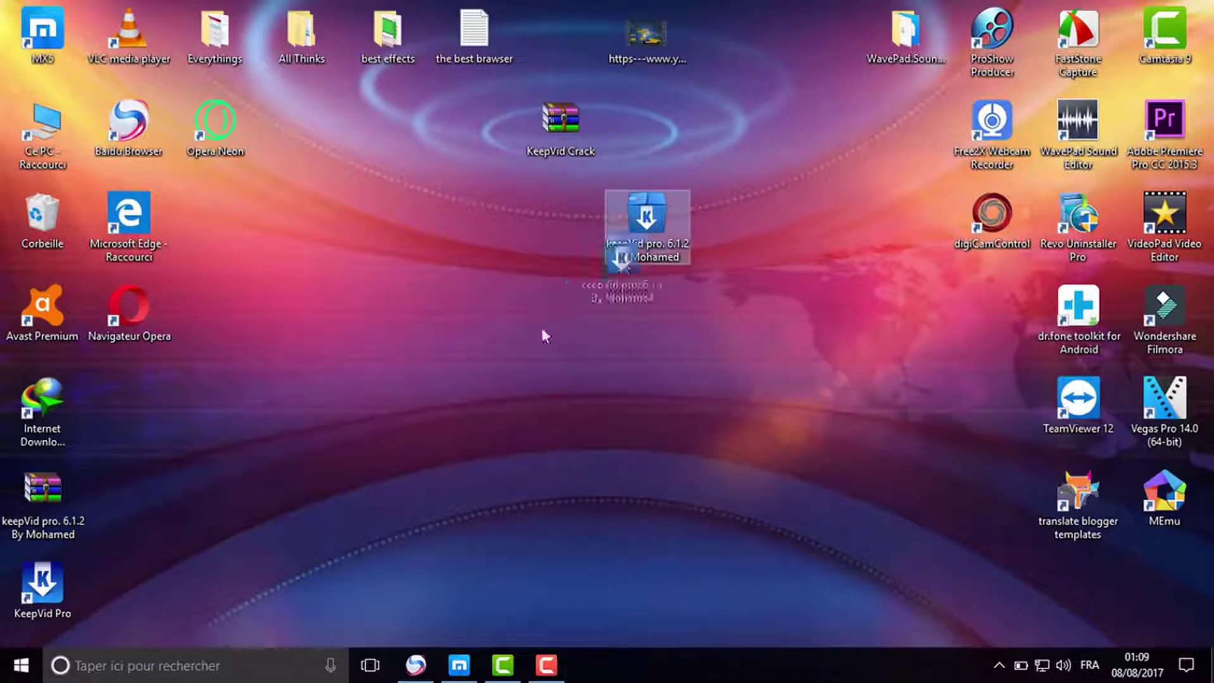
pyautogui.moveTo(144, 491); pyautogui.dragTo(144, 493)
pyautogui.click(41, 583)
pyautogui.moveTo(42, 582); pyautogui.dragTo(646, 307)
pyautogui.moveTo(128, 494); pyautogui.dragTo(42, 585)
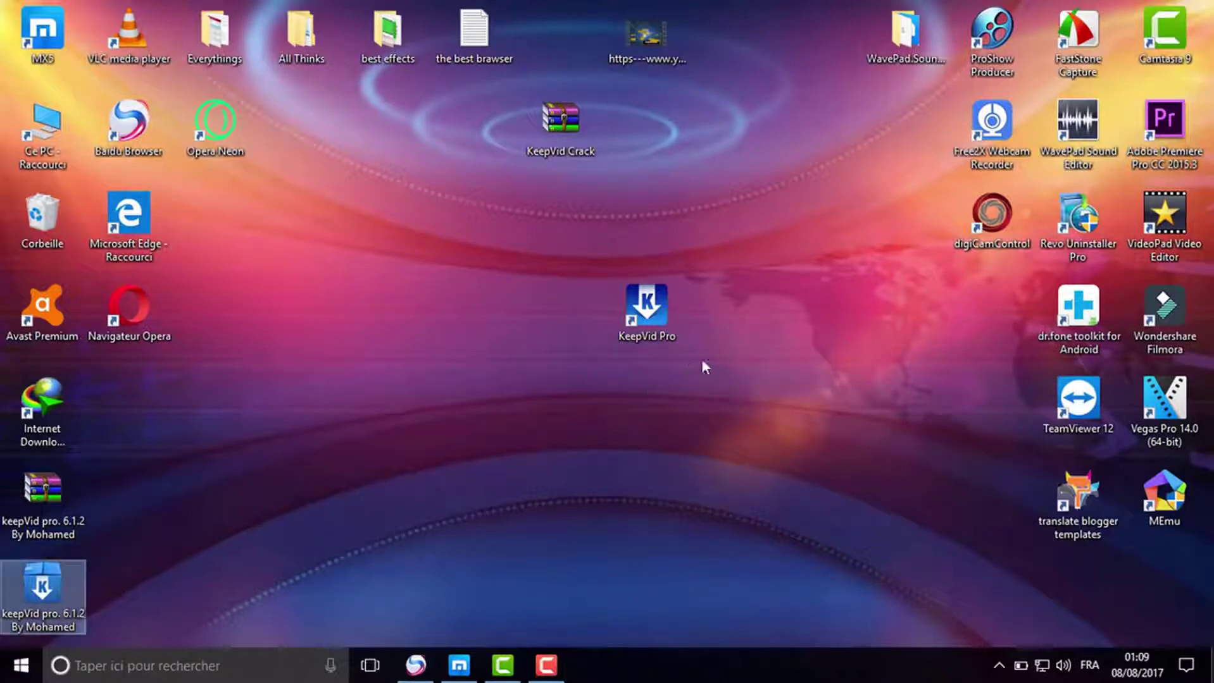
pyautogui.rightClick(728, 311)
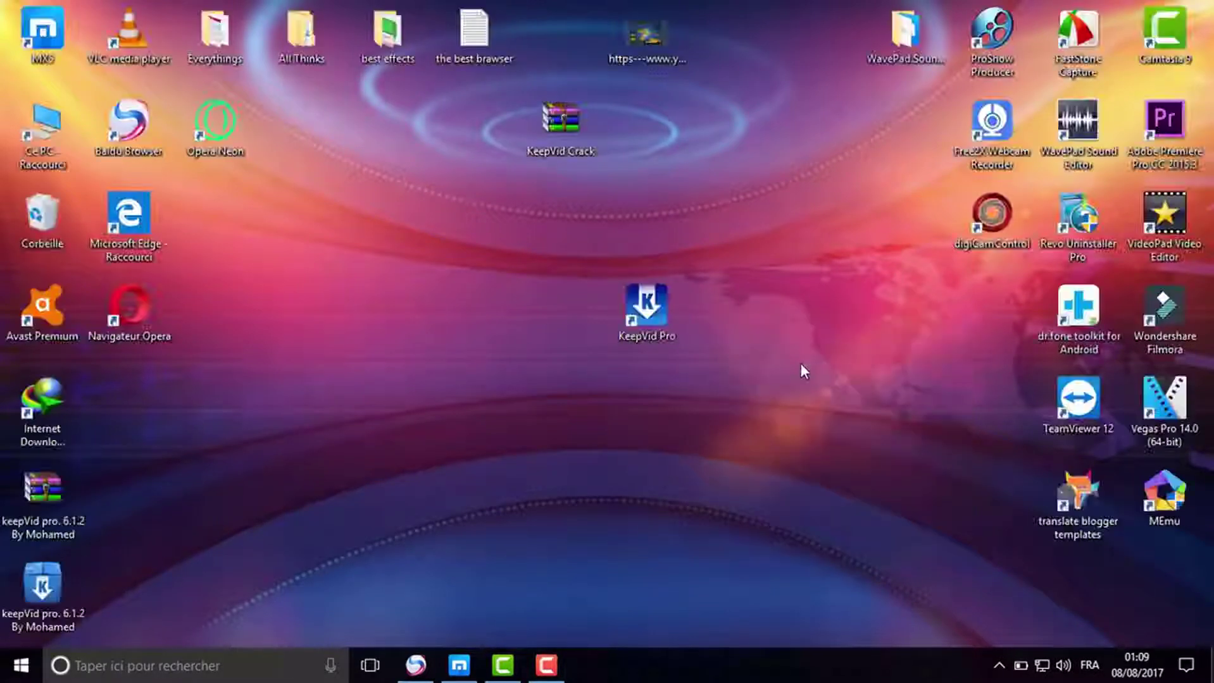
# Extract the KeepVid Crack archive onto the desktop and put the extracted folder in the archive's place beside the KeepVid Pro shortcut.
pyautogui.moveTo(508, 264); pyautogui.dragTo(411, 382)
pyautogui.rightClick(463, 304)
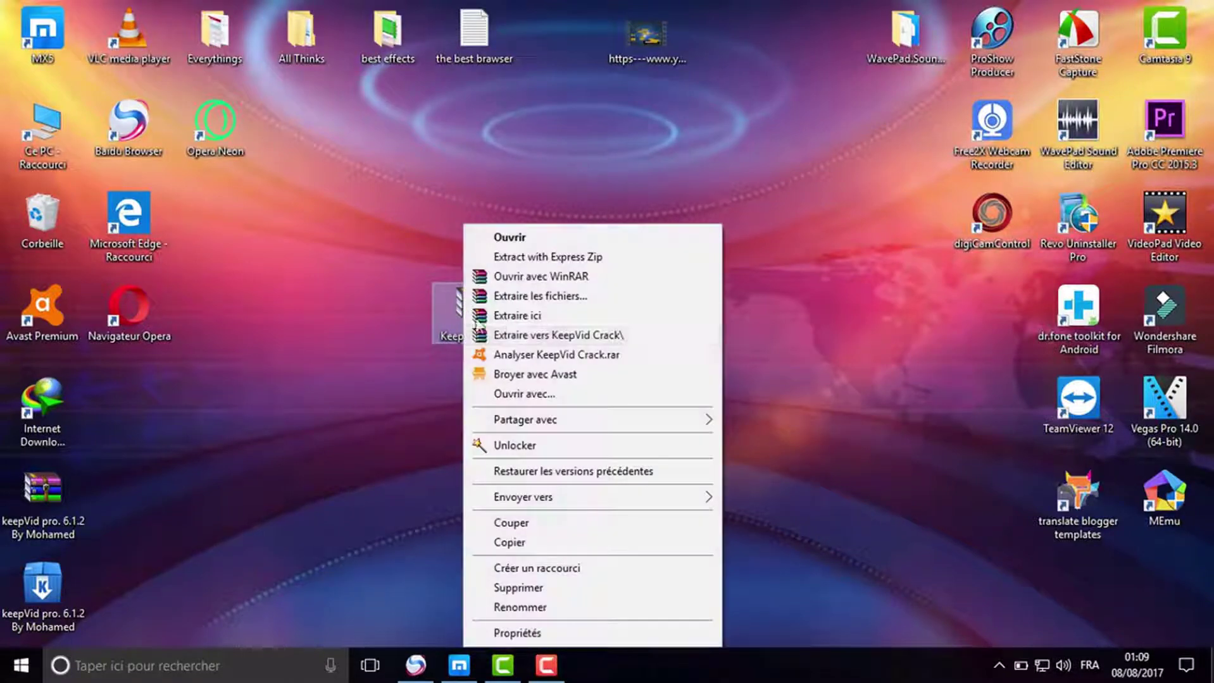
pyautogui.click(531, 315)
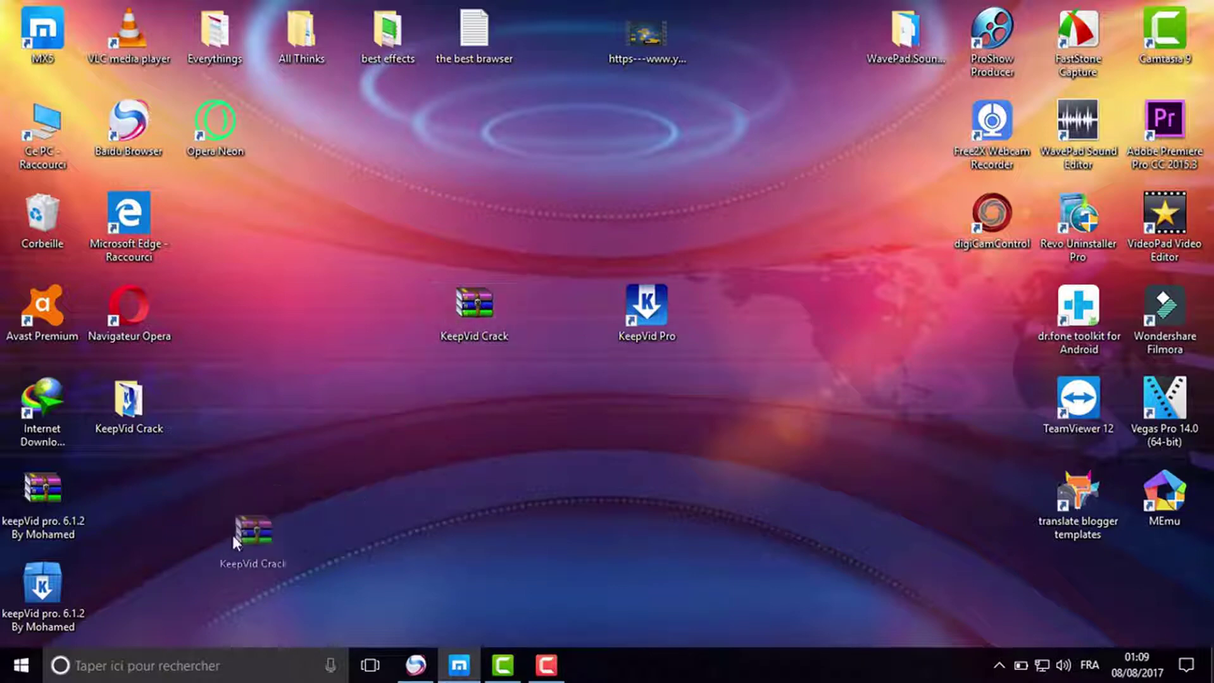
pyautogui.moveTo(233, 536); pyautogui.dragTo(121, 585)
pyautogui.moveTo(128, 401); pyautogui.dragTo(510, 321)
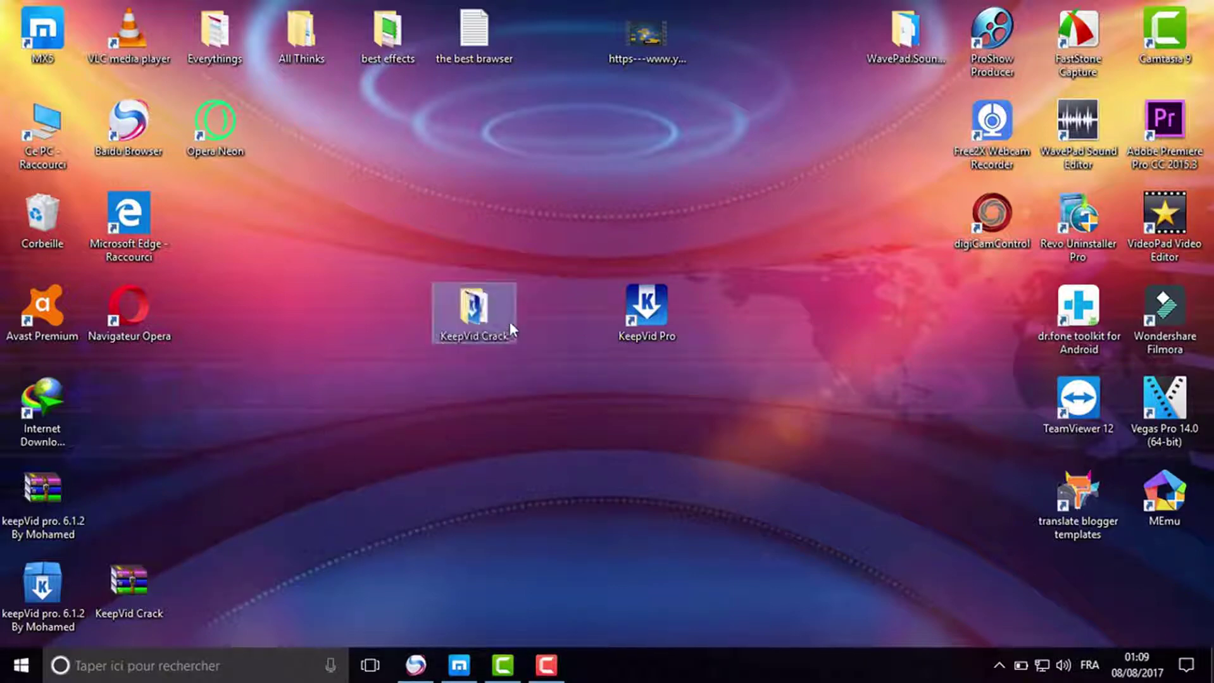
# Check the hidden tray icons for a running KeepVid Pro, and copy bb2018 and KeepVidPro from the KeepVid Crack folder.
pyautogui.click(999, 665)
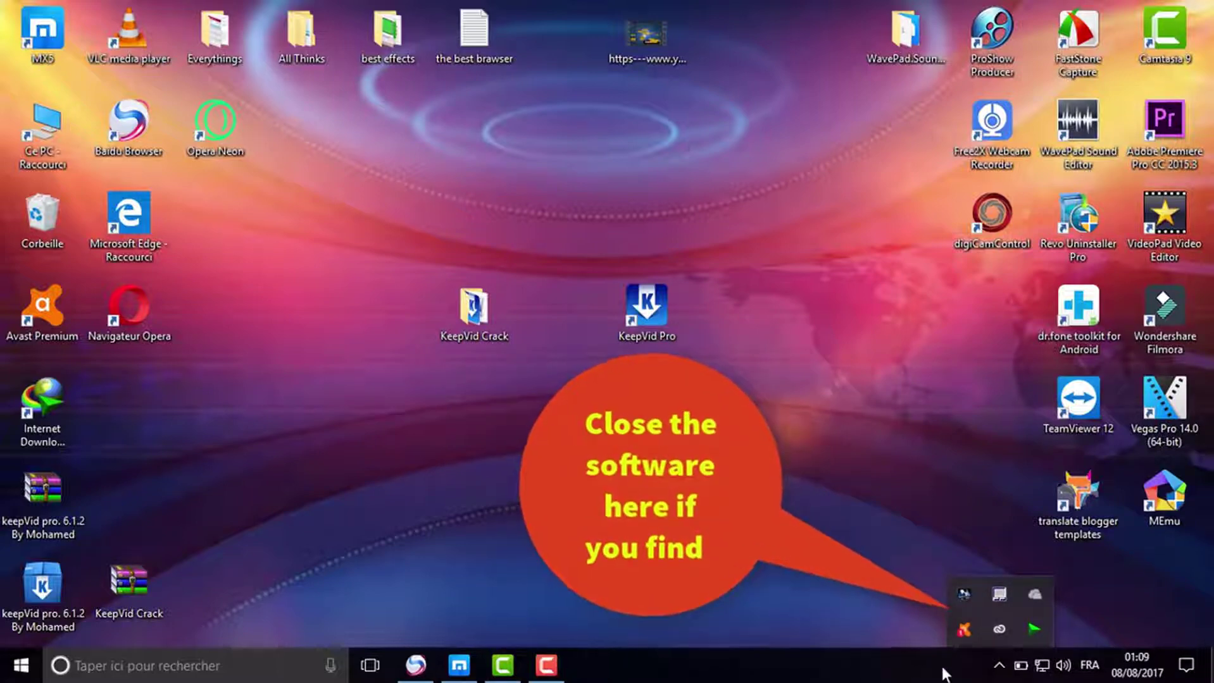
pyautogui.click(500, 335)
pyautogui.doubleClick(496, 327)
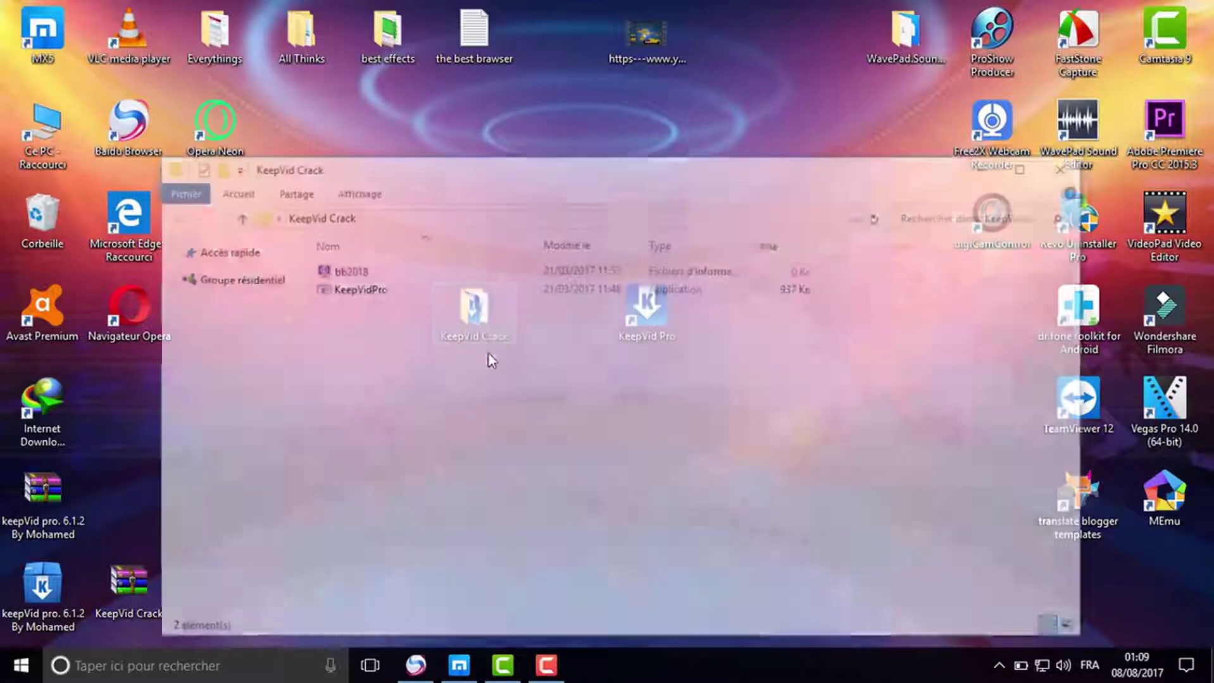
pyautogui.moveTo(419, 326); pyautogui.dragTo(338, 253)
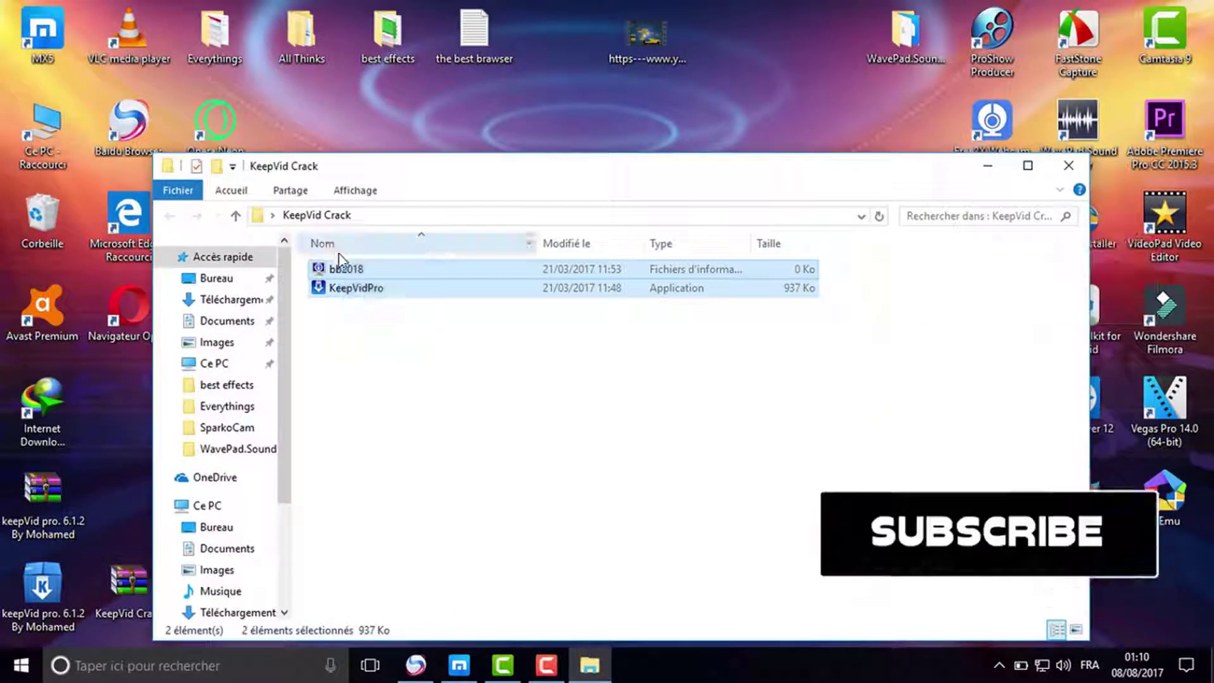
pyautogui.rightClick(339, 264)
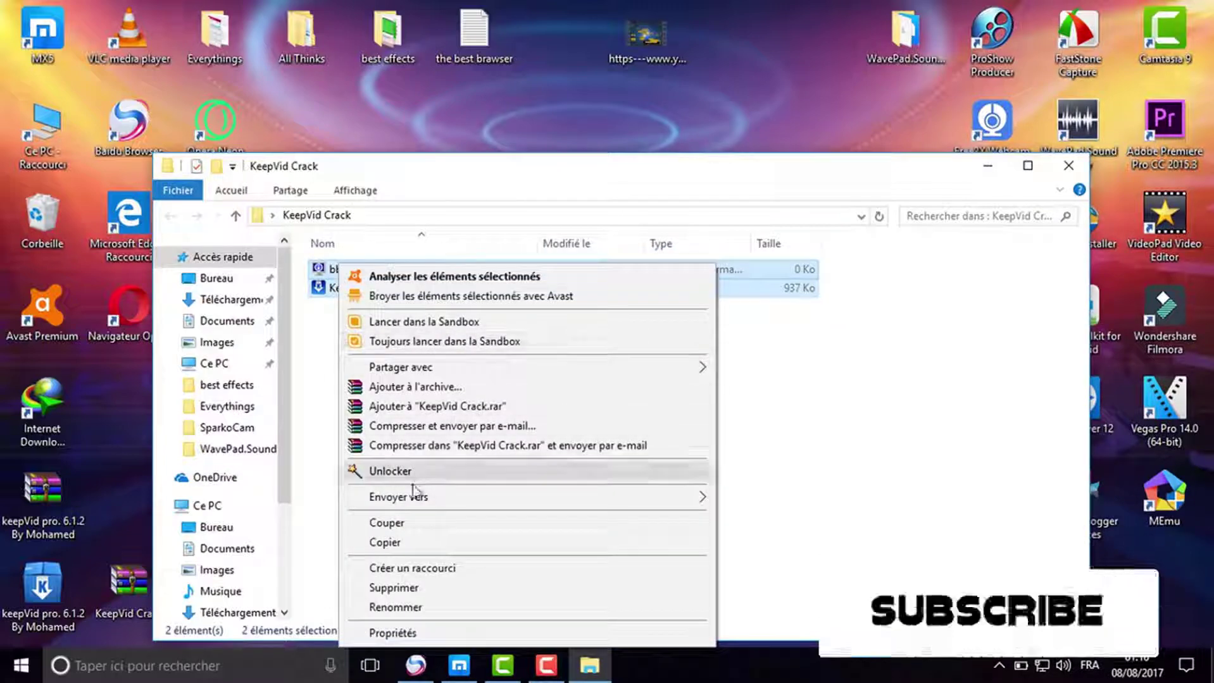
pyautogui.click(415, 544)
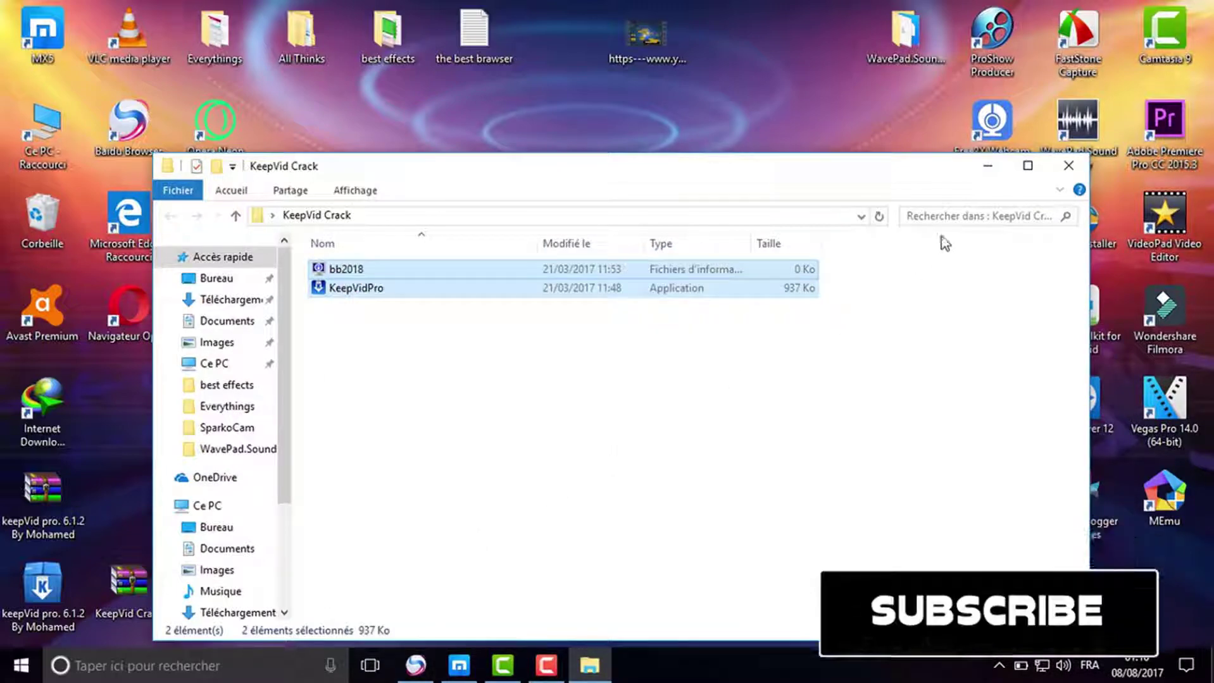
pyautogui.click(987, 166)
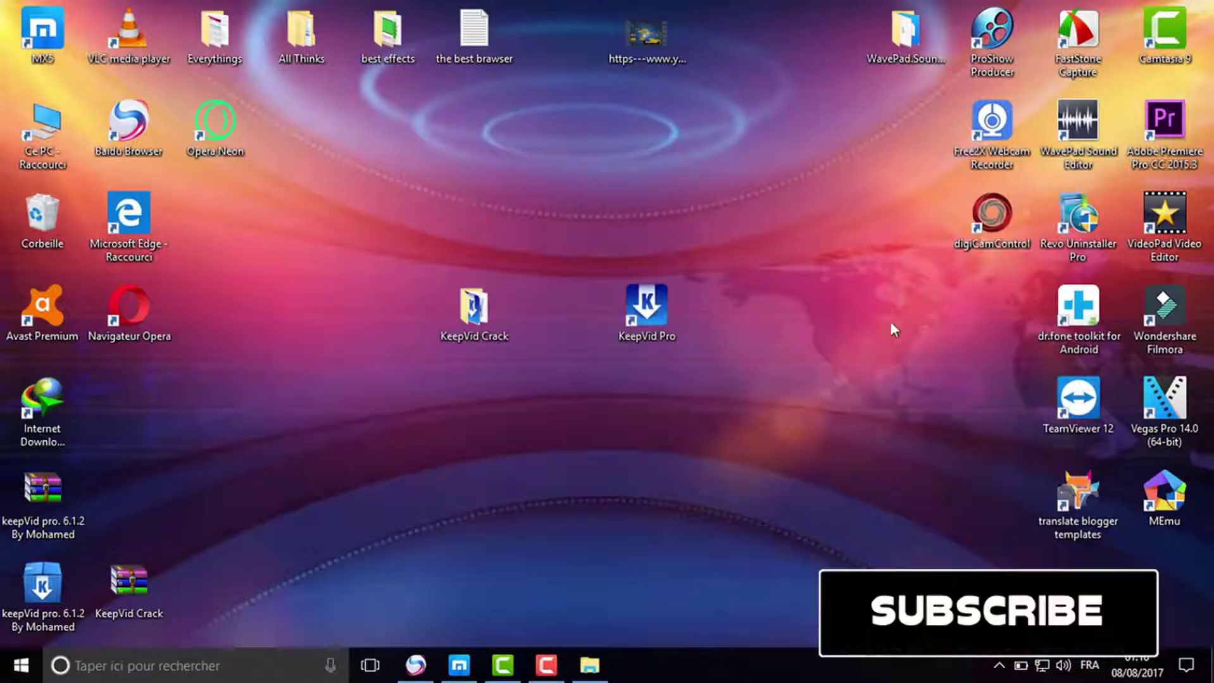
# Paste the copied files into the KeepVid Pro shortcut's install folder, replacing the existing KeepVidPro.exe, and close the folder.
pyautogui.rightClick(656, 318)
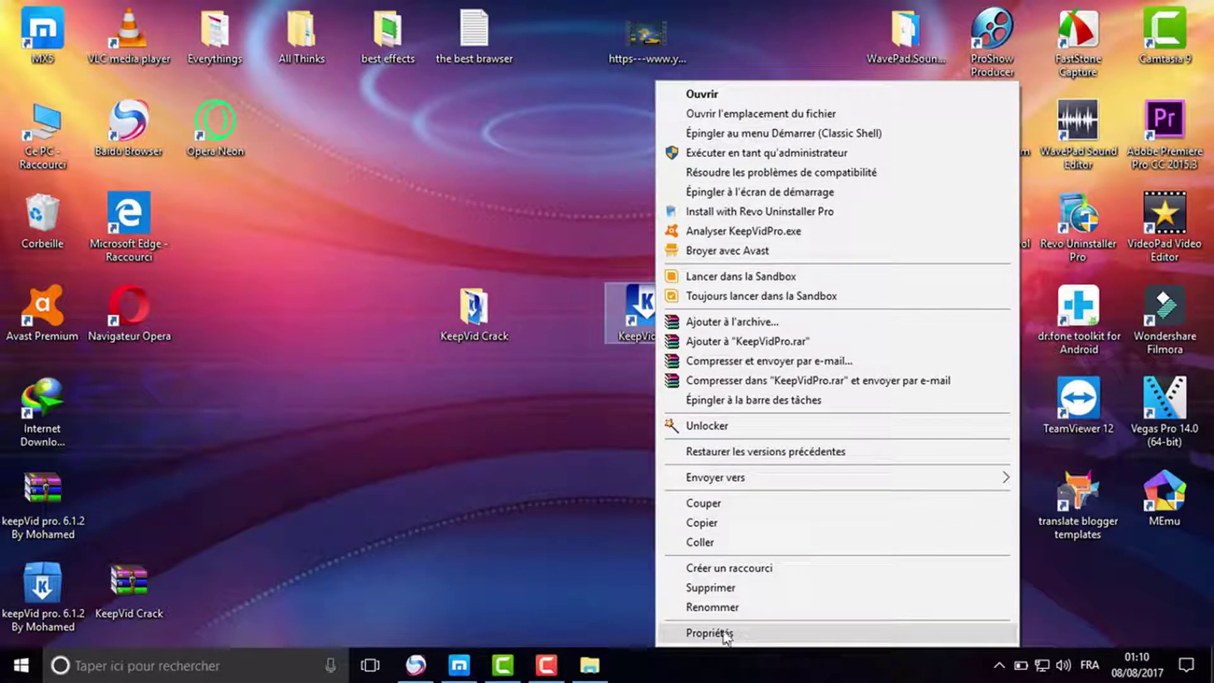
pyautogui.click(736, 115)
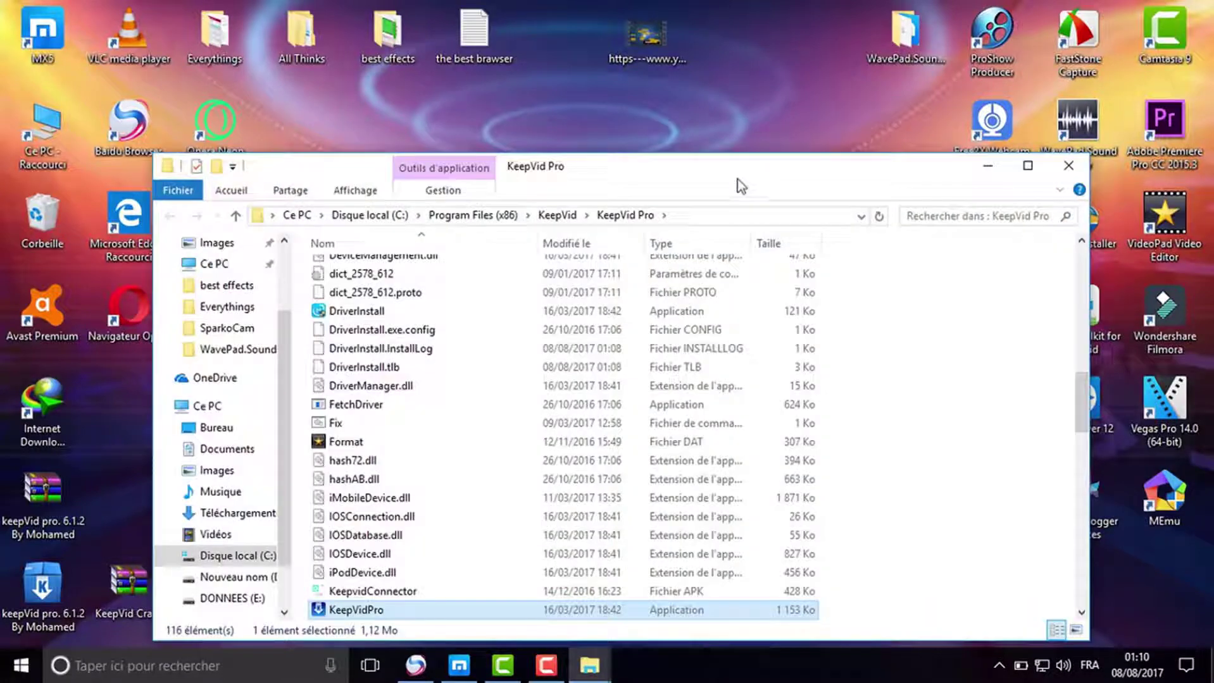
pyautogui.moveTo(736, 179); pyautogui.dragTo(668, 108)
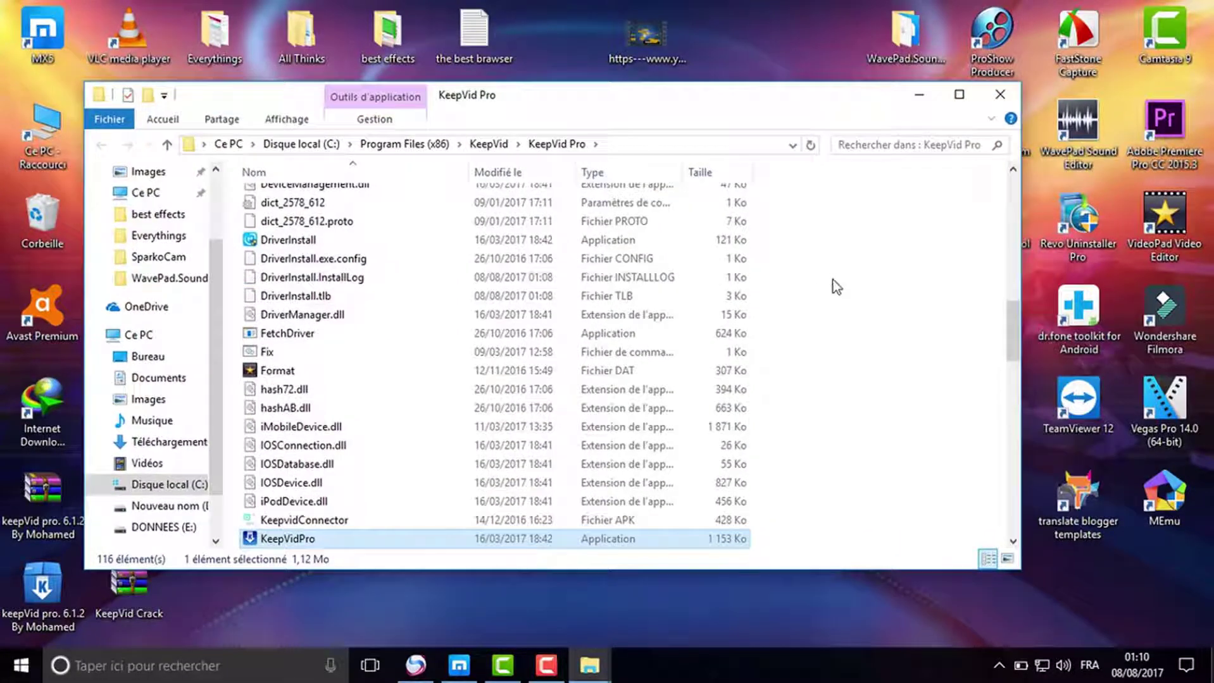
pyautogui.rightClick(832, 280)
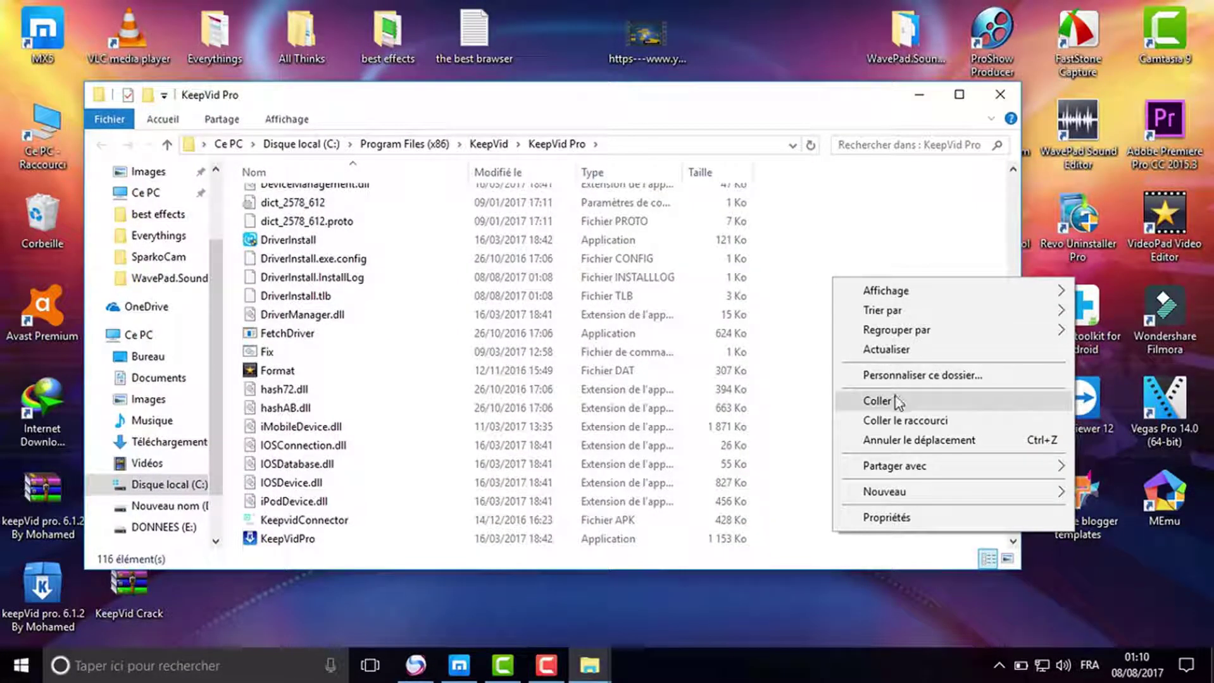
pyautogui.click(902, 405)
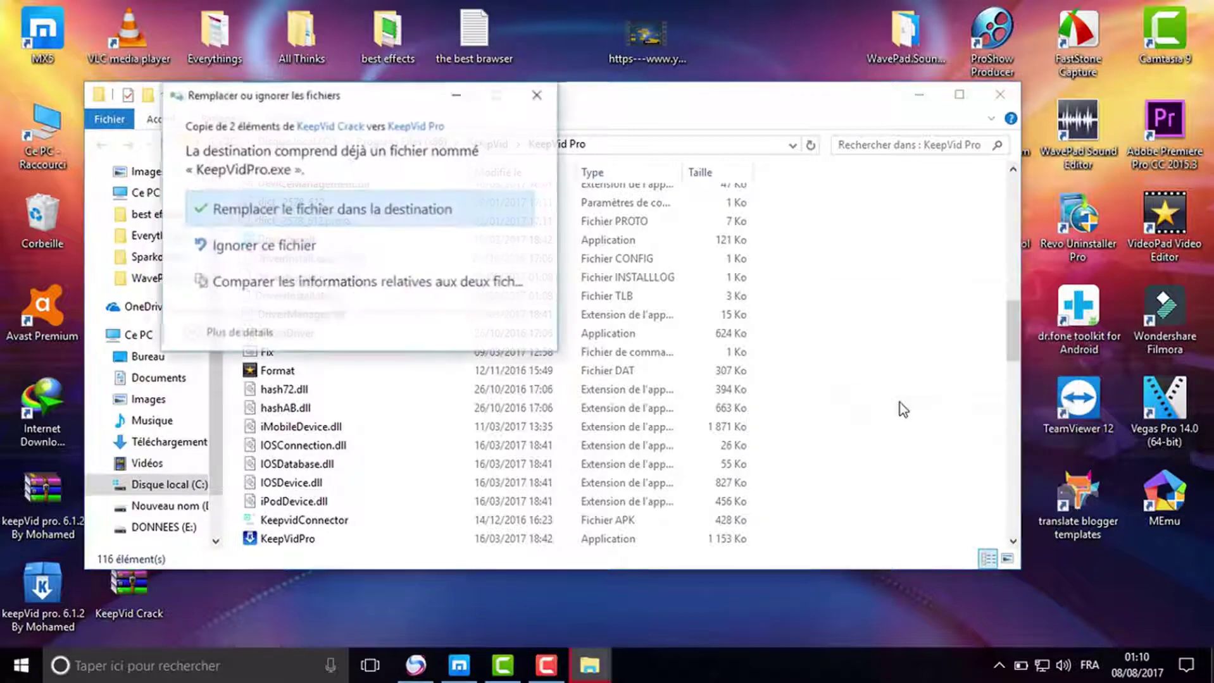
pyautogui.click(365, 213)
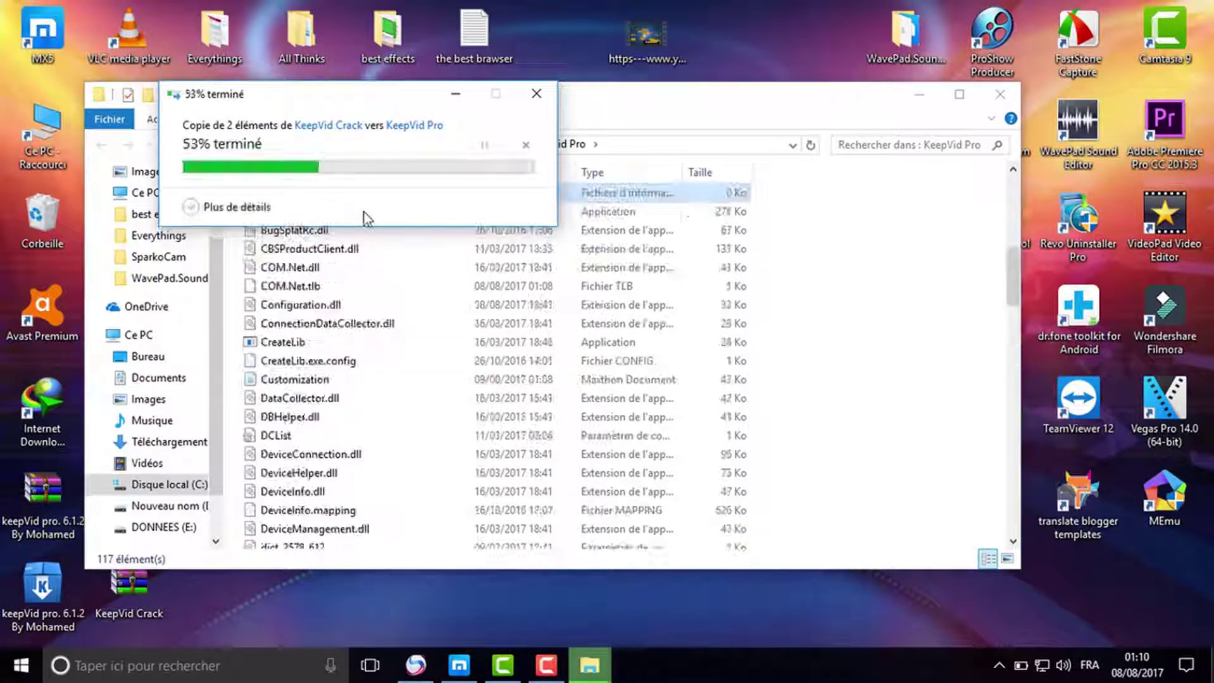
pyautogui.click(997, 103)
# Refresh the desktop and relaunch KeepVid Pro from its shortcut.
pyautogui.rightClick(783, 232)
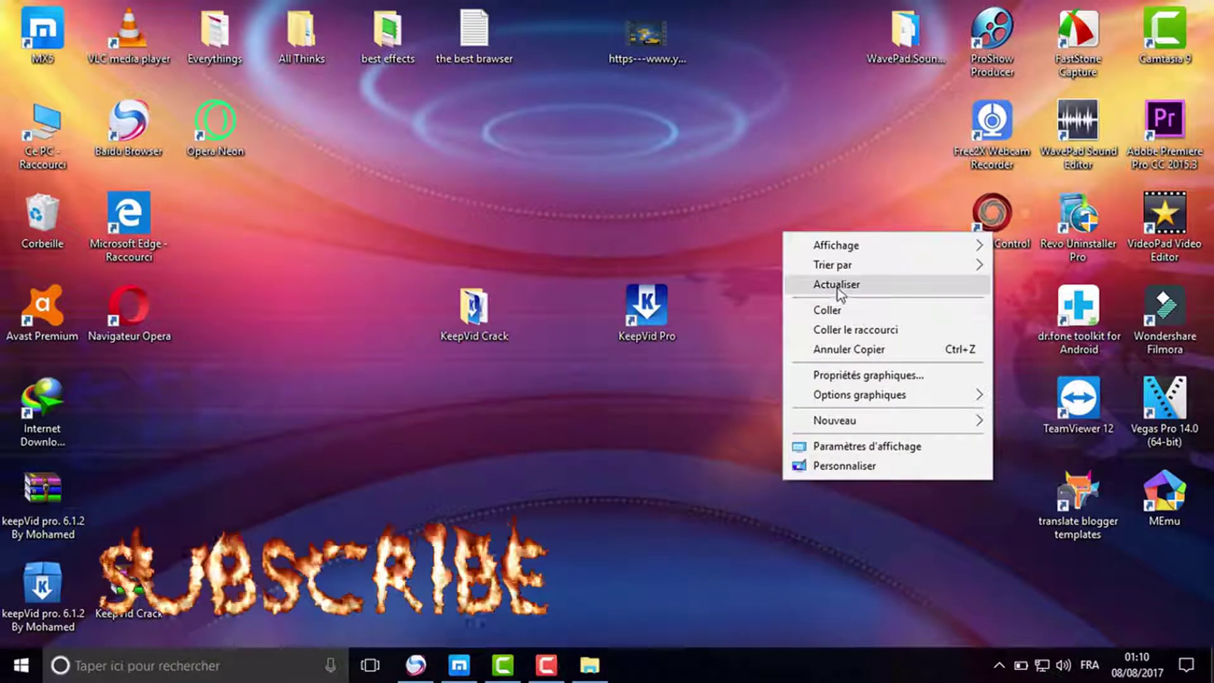
pyautogui.click(837, 286)
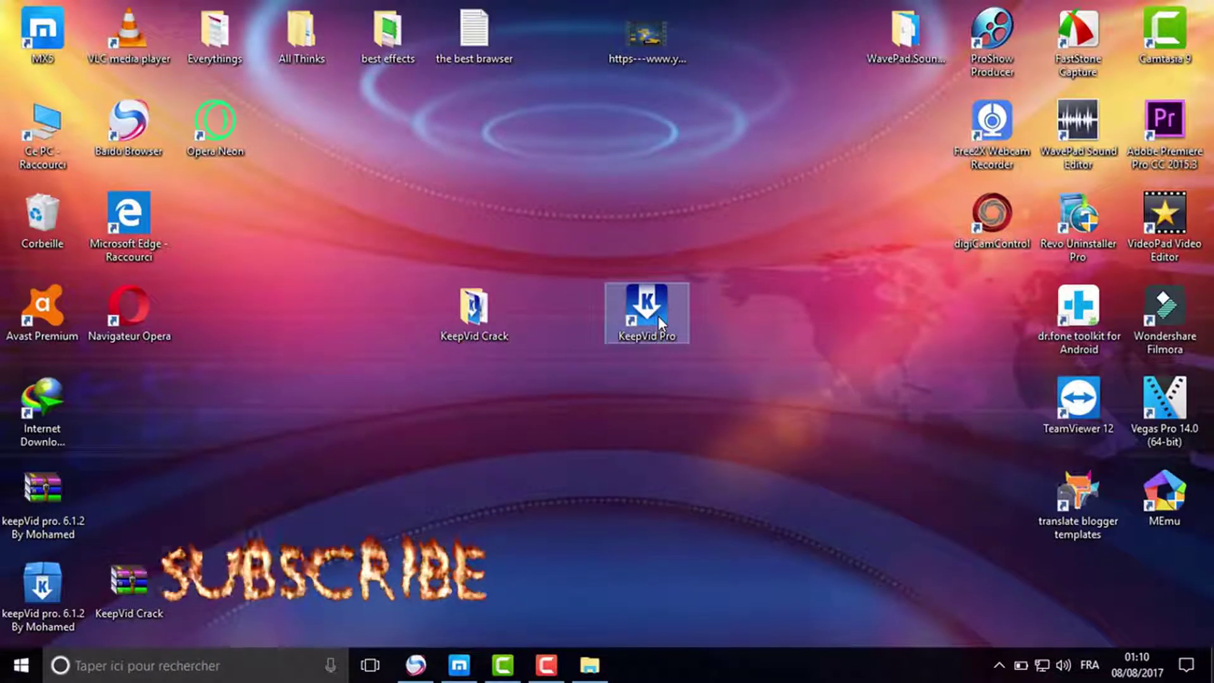
pyautogui.doubleClick(658, 315)
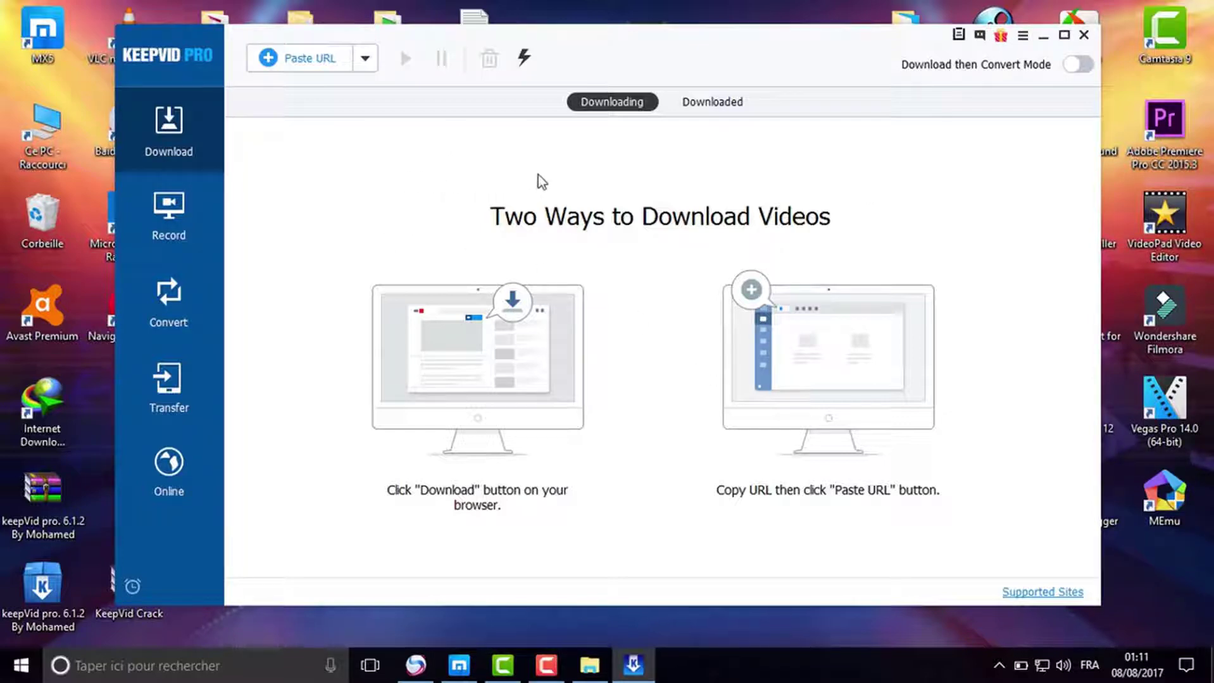
# Check the additional Paste URL download options in KeepVid Pro.
pyautogui.click(372, 63)
pyautogui.click(372, 63)
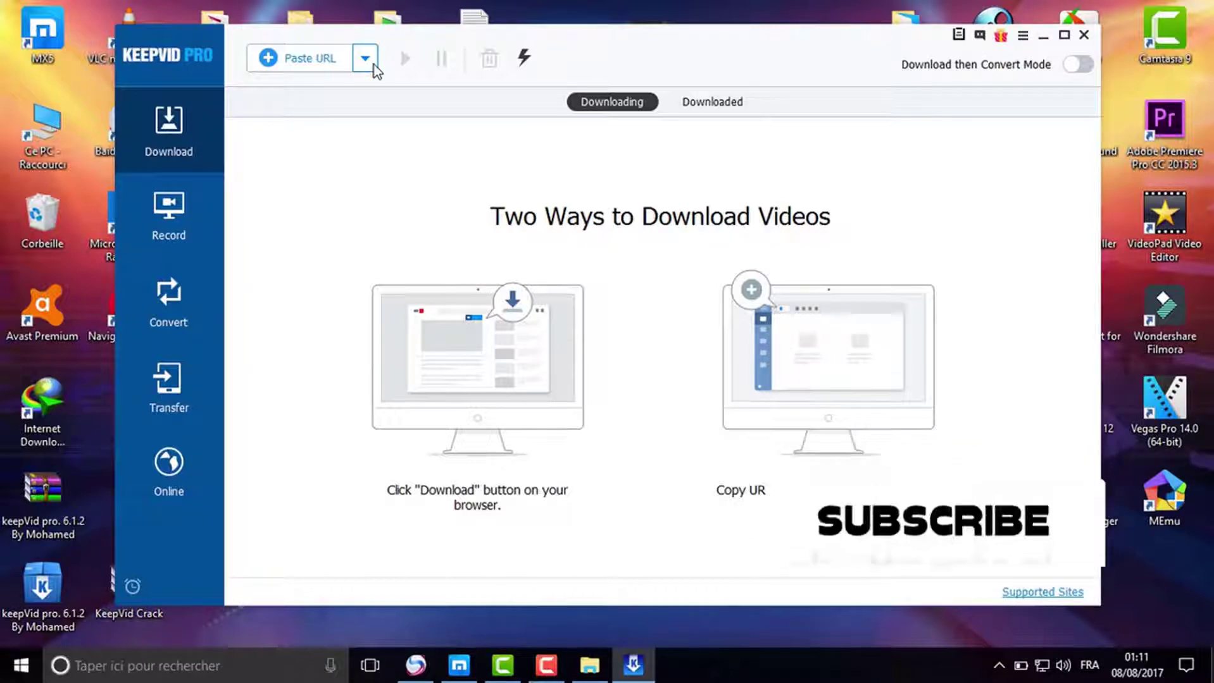